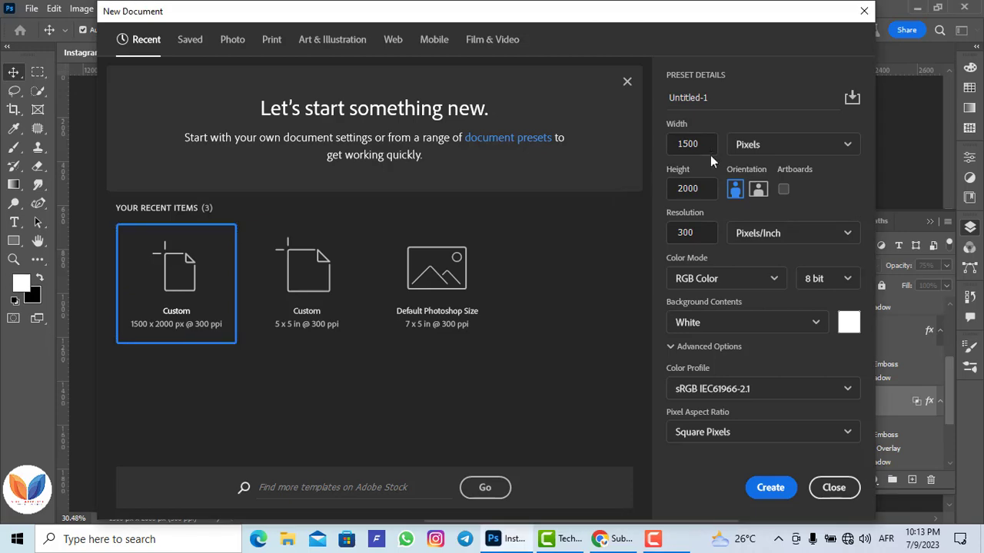
Step: Create a new 1500 × 2000 px document at 300 ppi
click(666, 144)
click(703, 192)
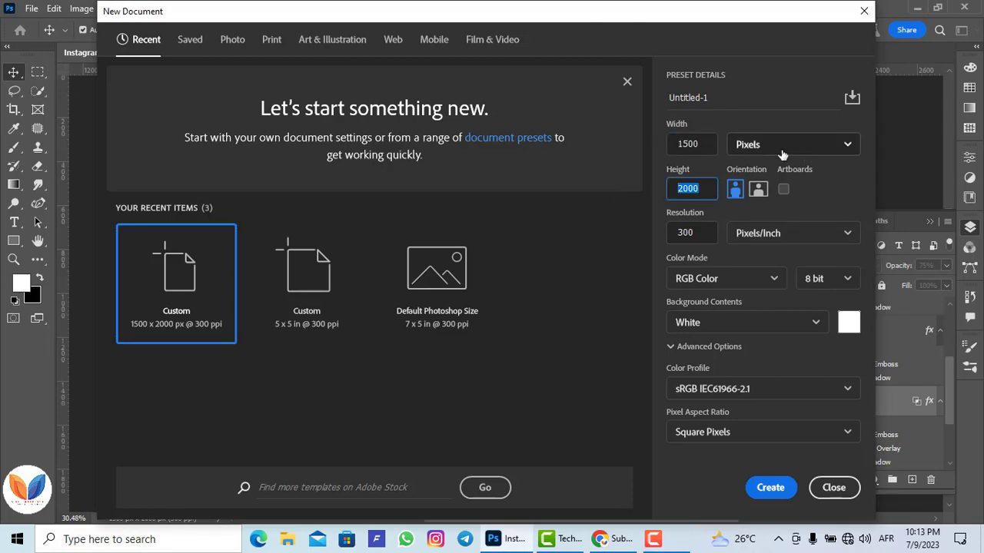
click(768, 489)
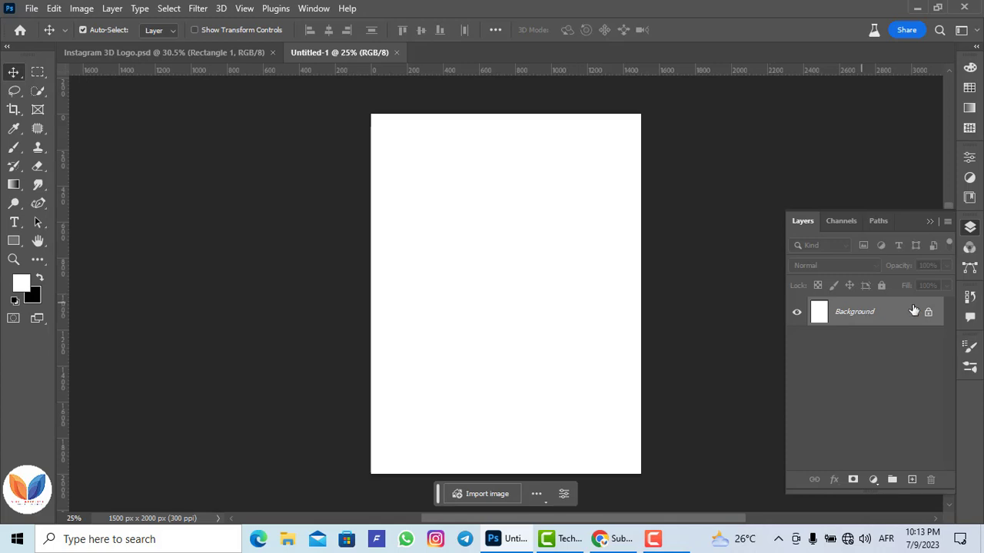
Step: Unlock the background and add a solid red ff0000 fill layer
click(929, 313)
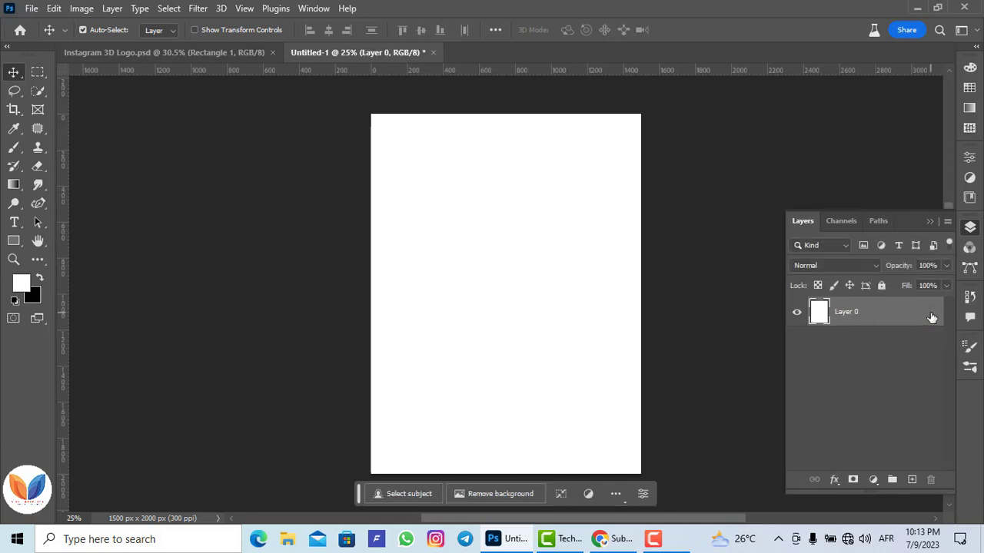
click(873, 479)
click(884, 223)
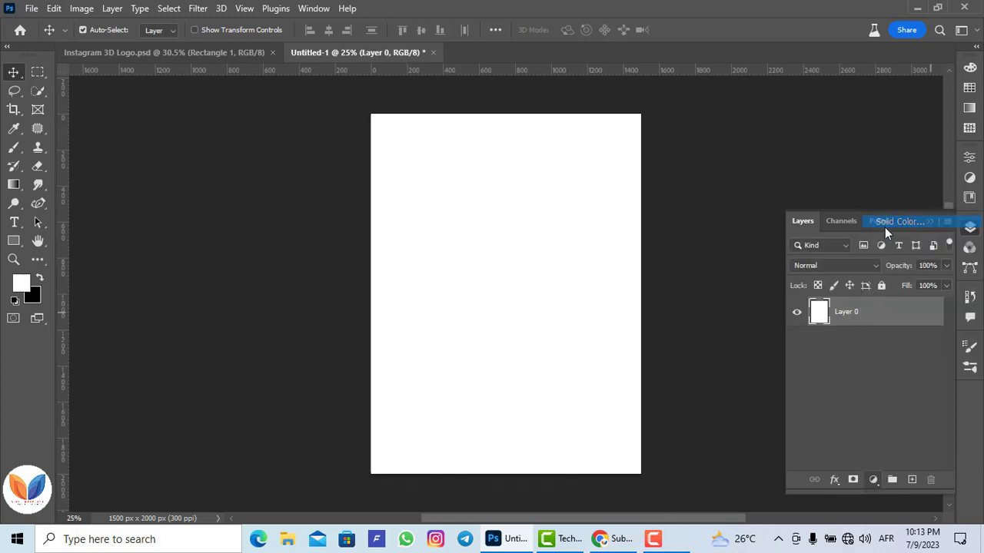
text(ff0000)
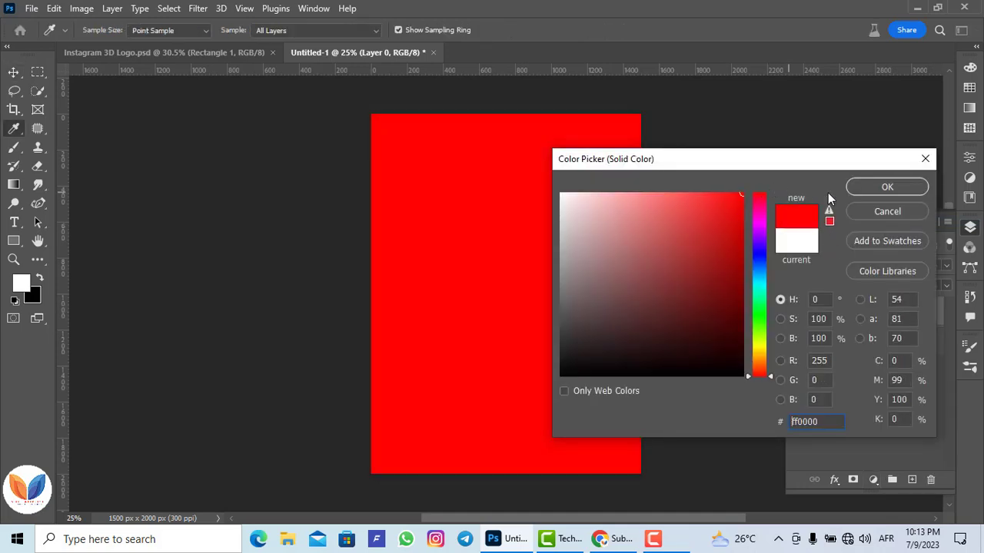
click(884, 189)
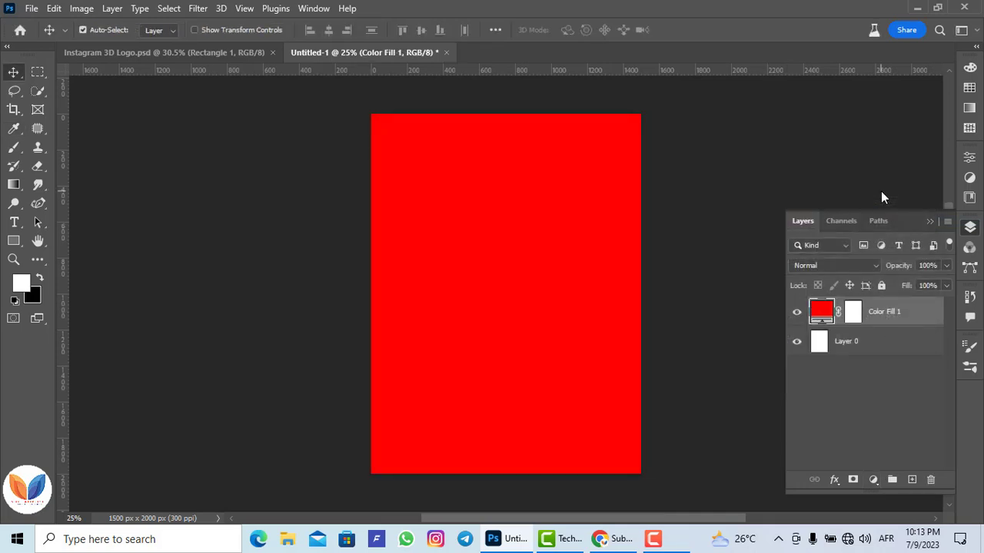
Step: Merge the red fill with Layer 0 into a single Color Fill 1 layer
shift+click(852, 346)
key(ctrl+e)
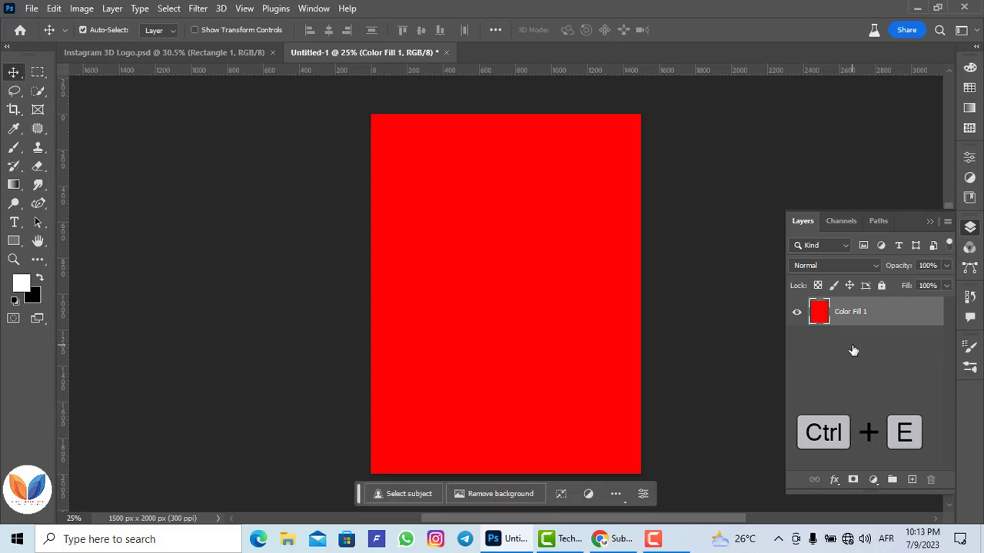
click(873, 479)
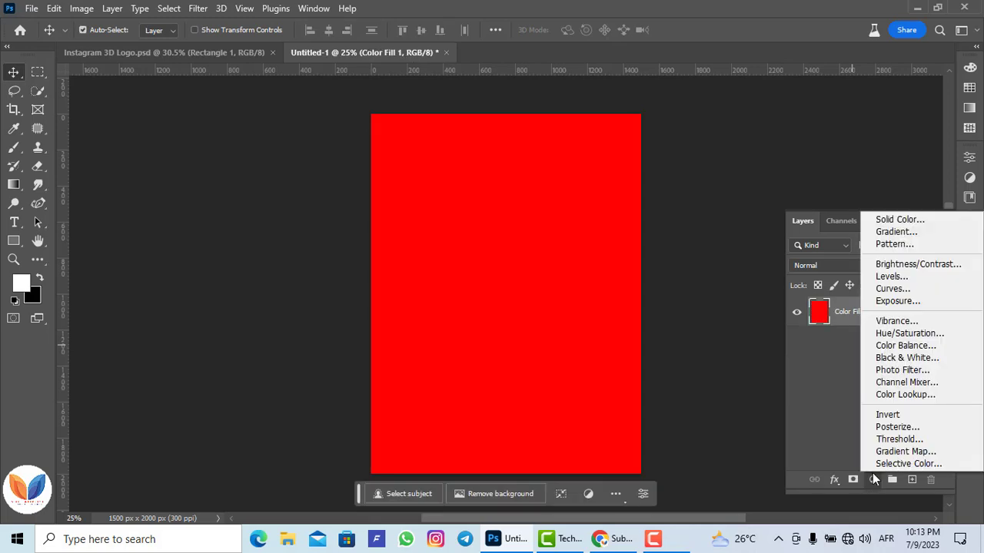
Step: Give the red background a Gradient Overlay at 88° angle and 146% scale
click(833, 482)
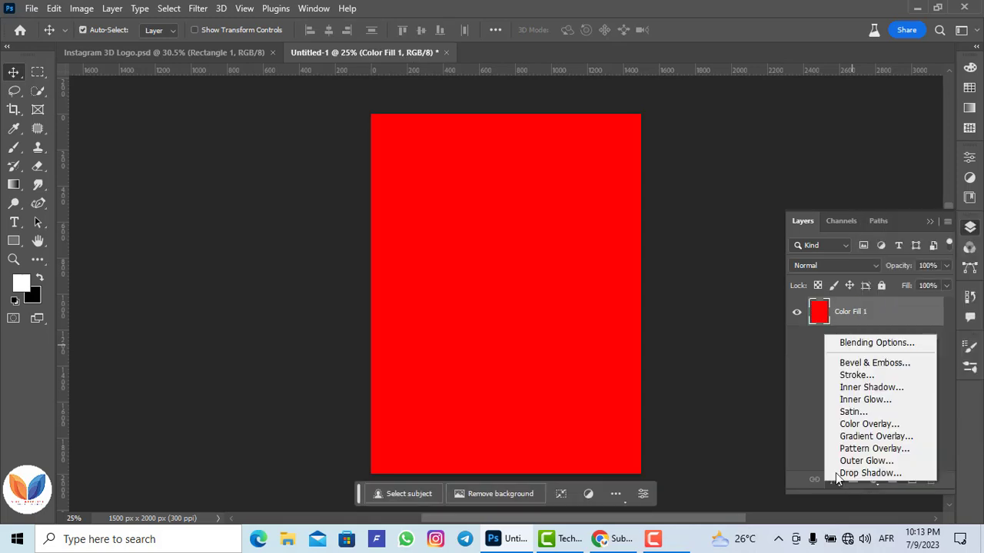
click(880, 343)
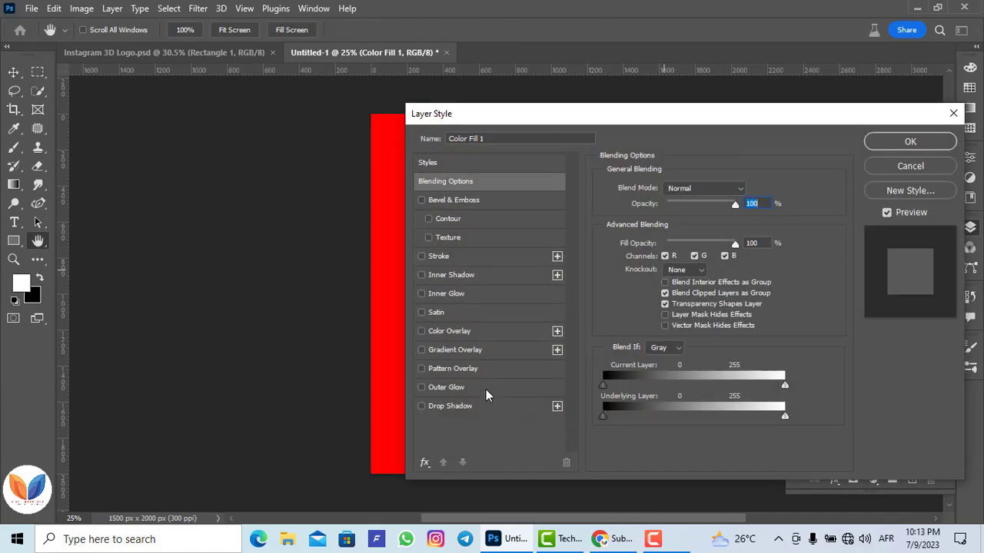
click(446, 350)
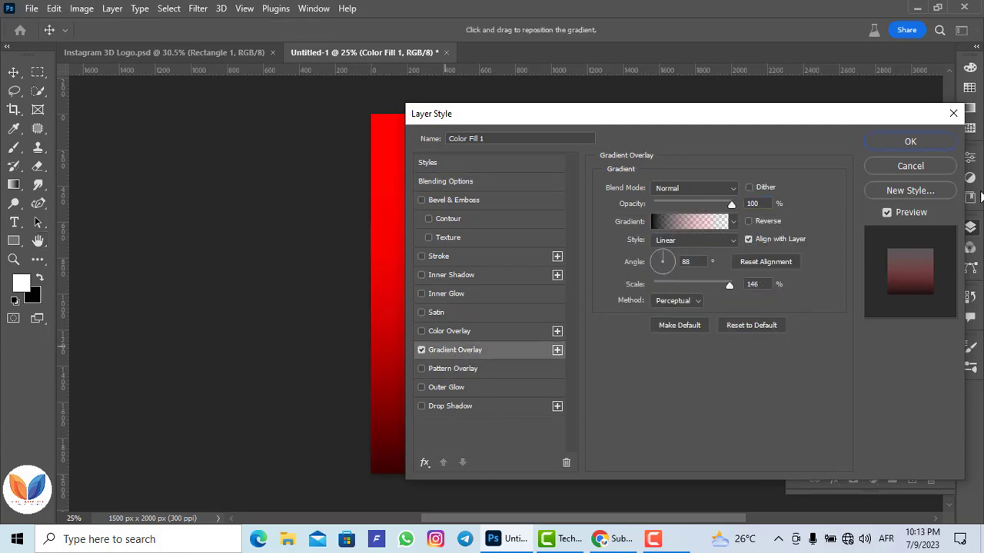
click(912, 141)
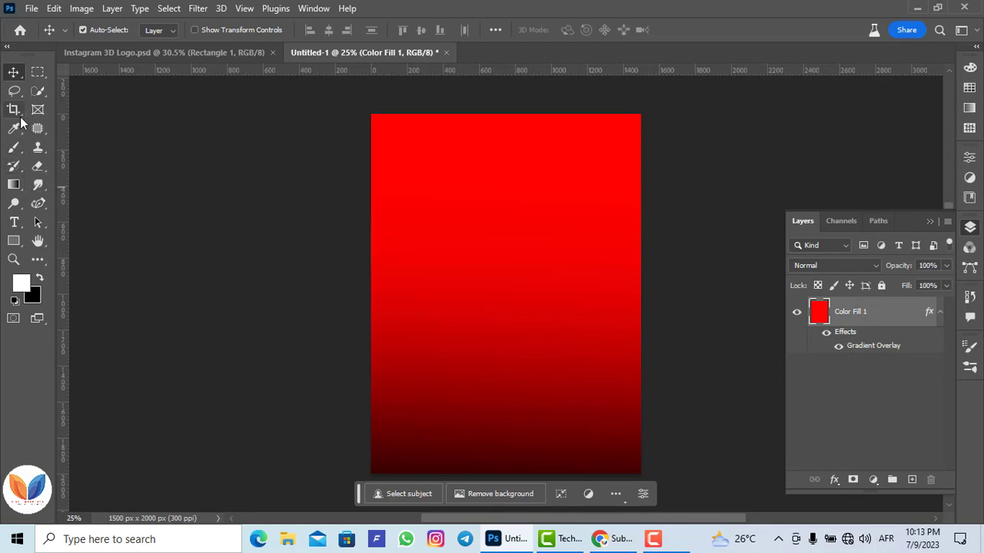
Step: Draw a white square with the Rectangle Tool and position it in the upper middle
click(14, 241)
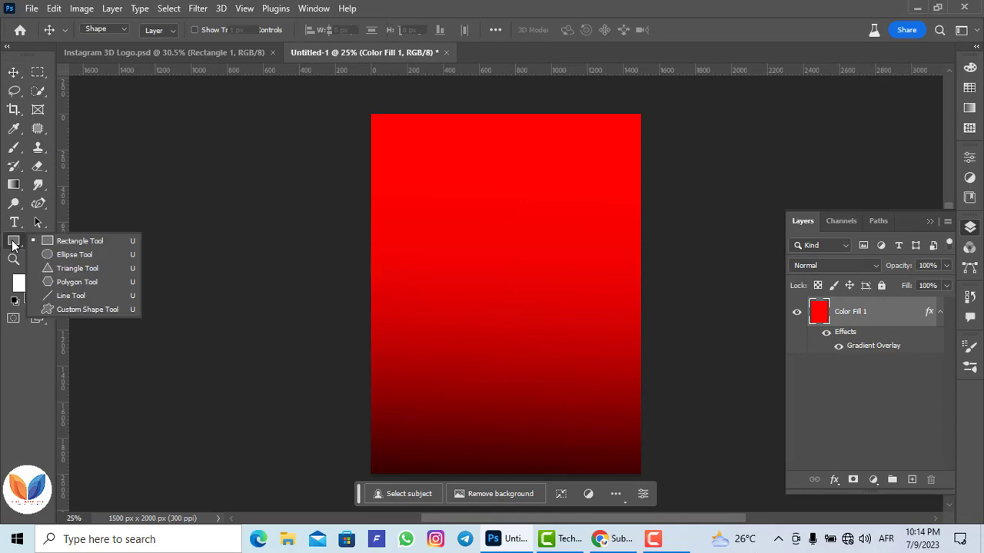
click(86, 244)
mouse_move(448, 202)
mouse_down()
mouse_move(541, 327)
mouse_move(616, 370)
mouse_up()
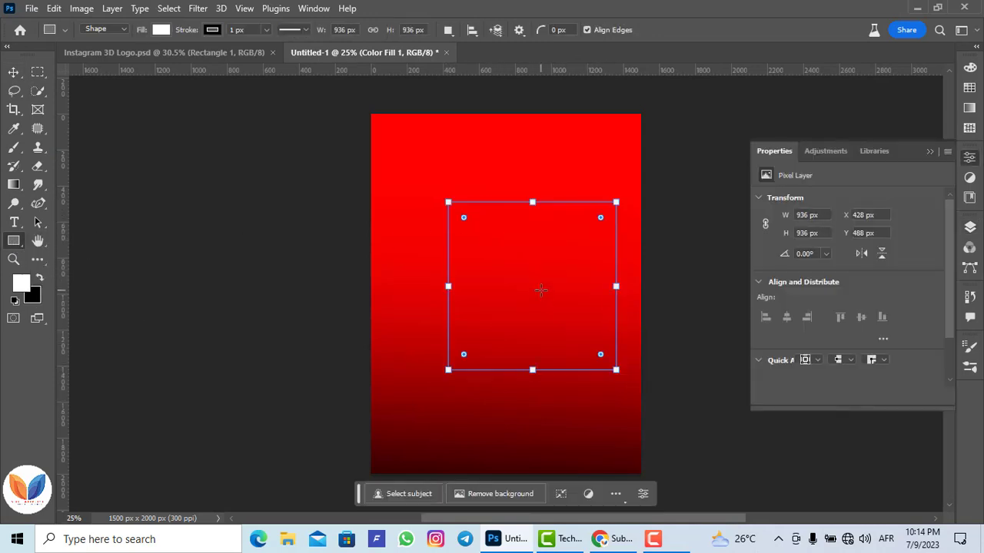
click(12, 74)
drag(517, 273, 489, 235)
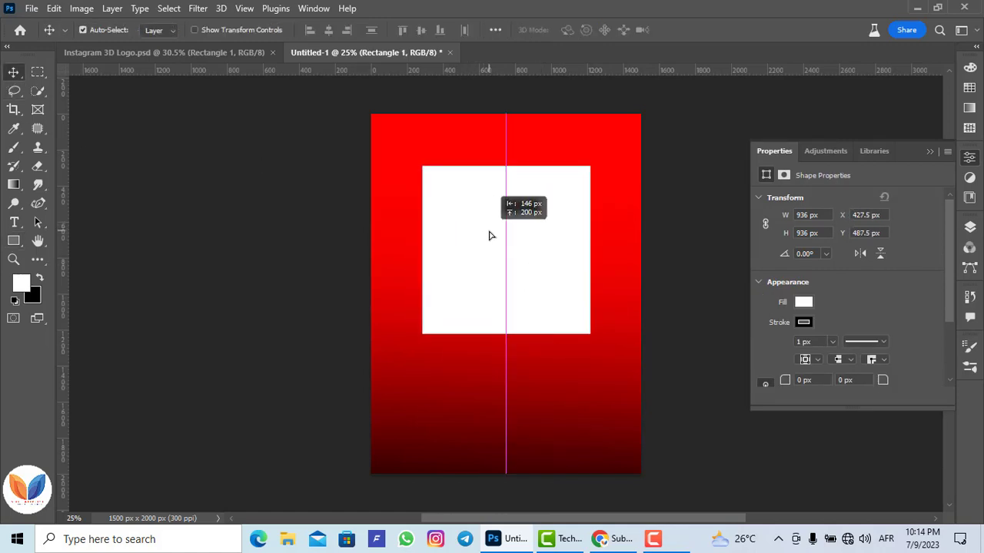
drag(490, 235, 490, 243)
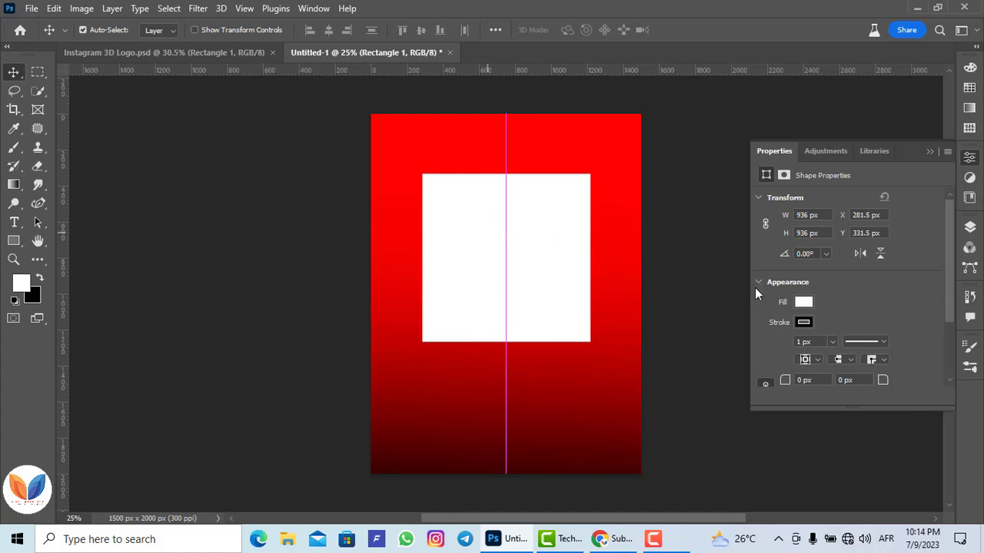
Step: Remove the square's stroke and round all its corners to 150 px
click(804, 323)
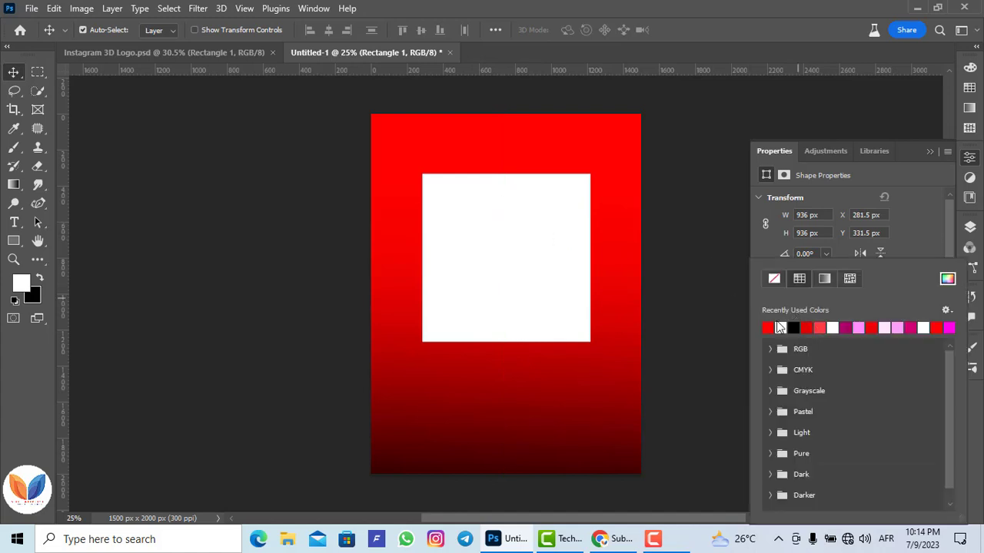
click(772, 279)
click(911, 232)
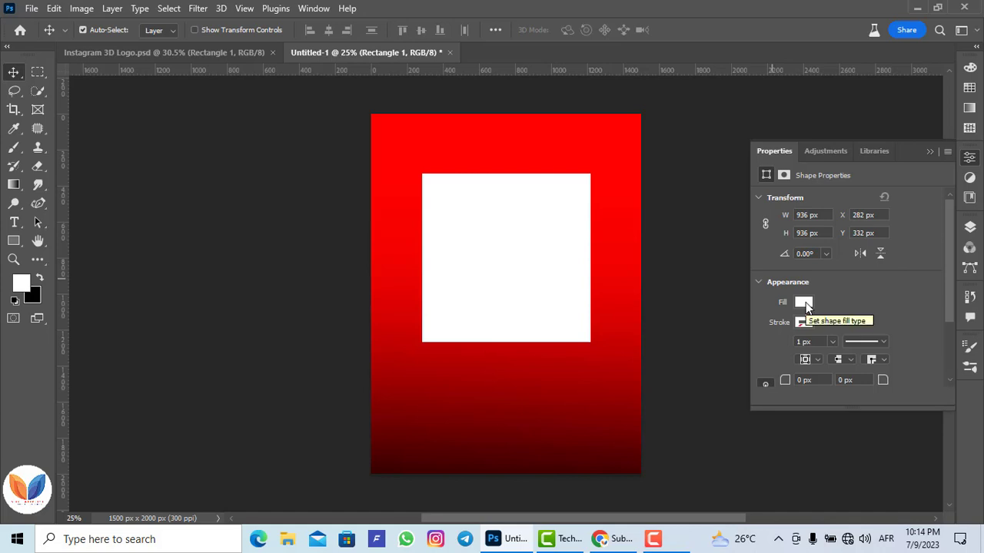
drag(950, 263, 953, 308)
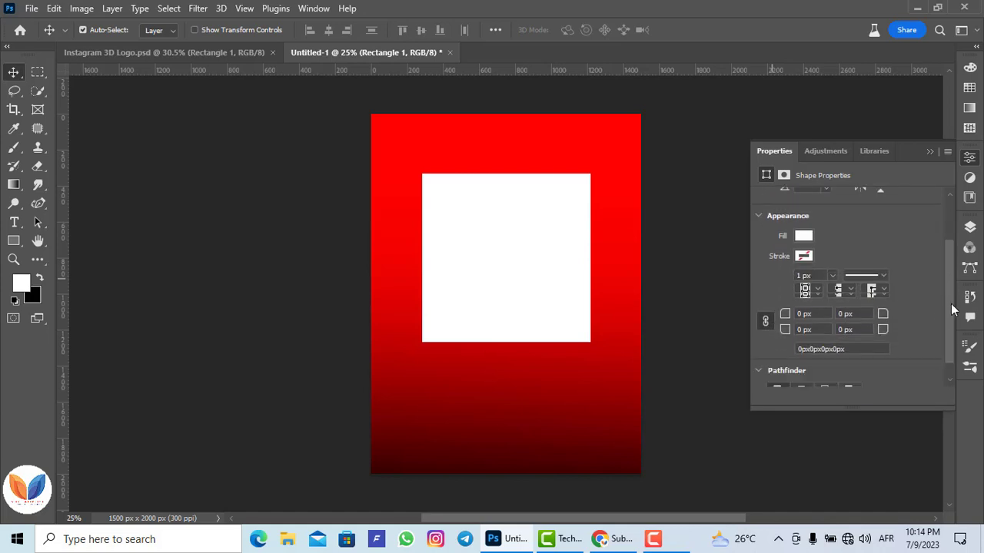
click(811, 299)
text(150)
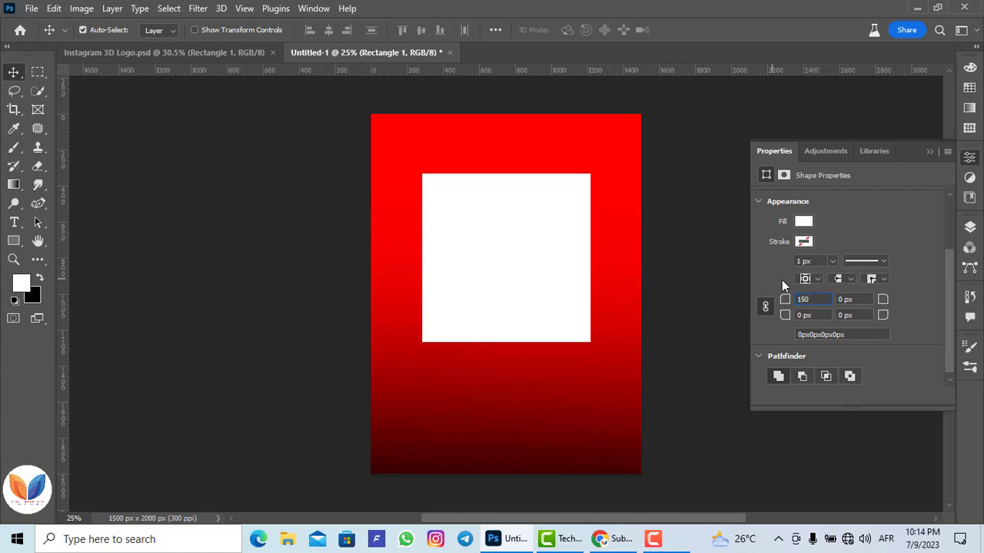
key(Return)
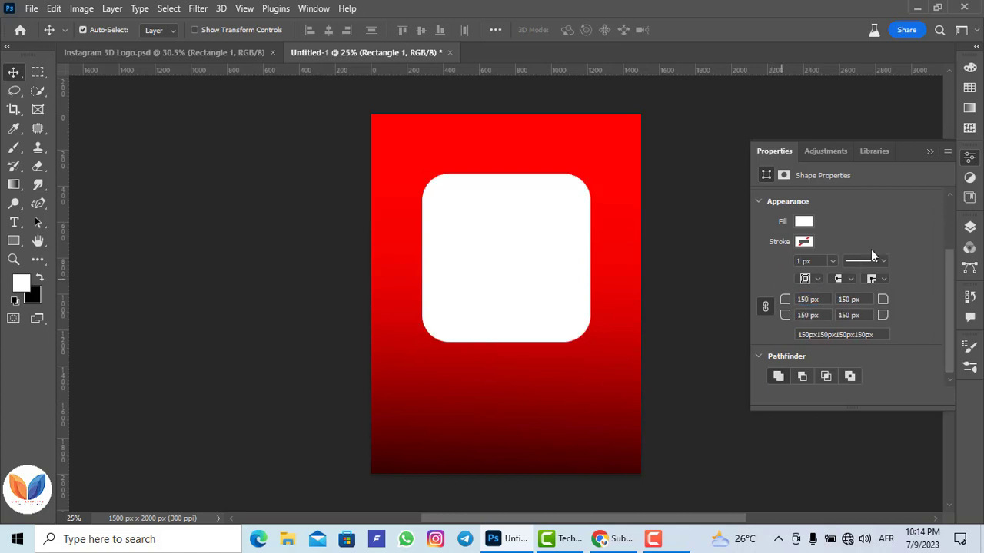
click(929, 152)
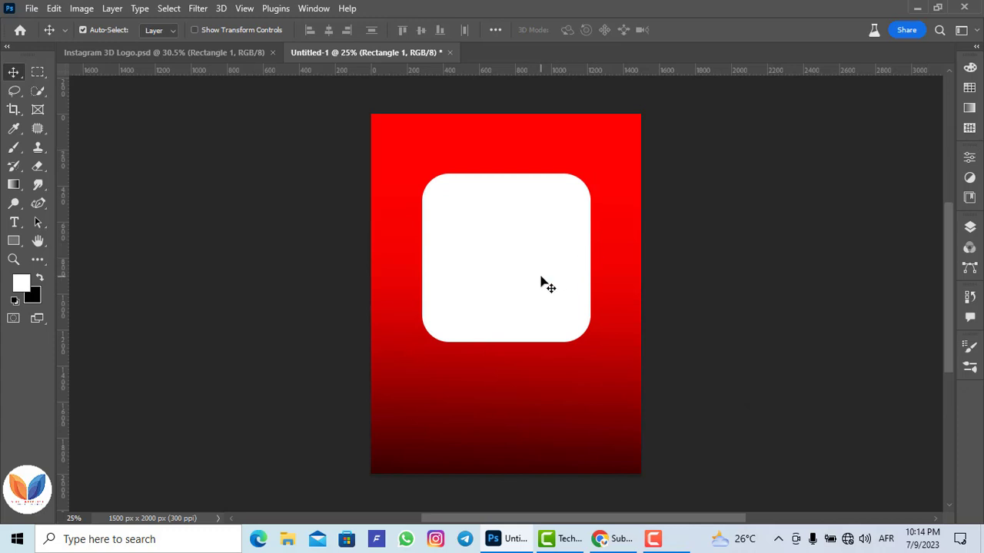
Step: Scale up the white rounded square with Free Transform and bring back the Layers panel
key(ctrl+t)
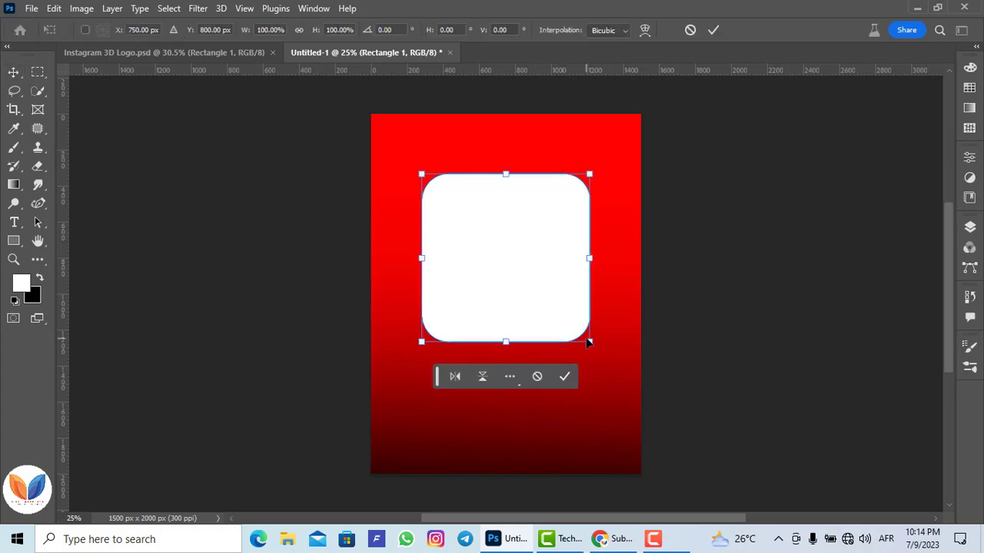
drag(588, 343, 608, 366)
click(714, 29)
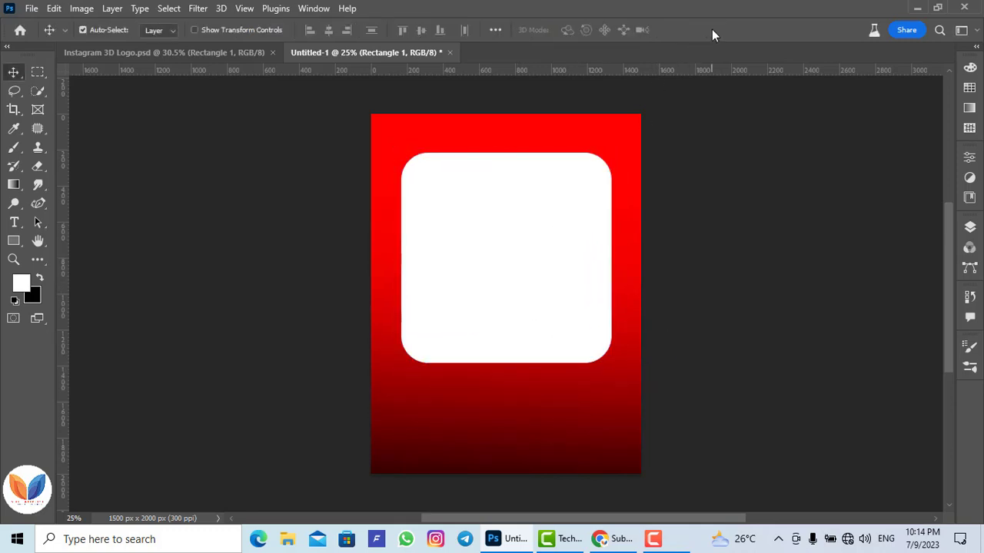
click(969, 227)
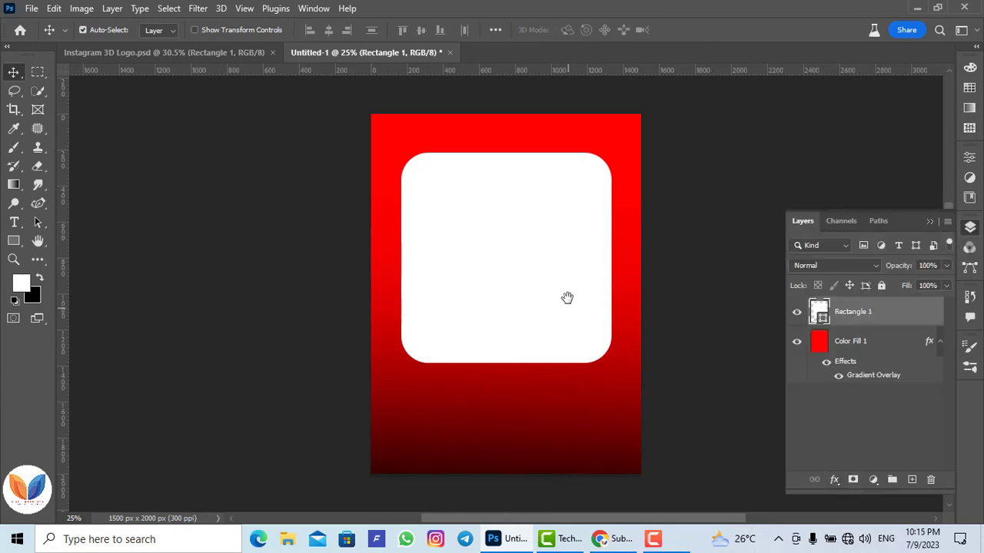
drag(566, 297, 294, 287)
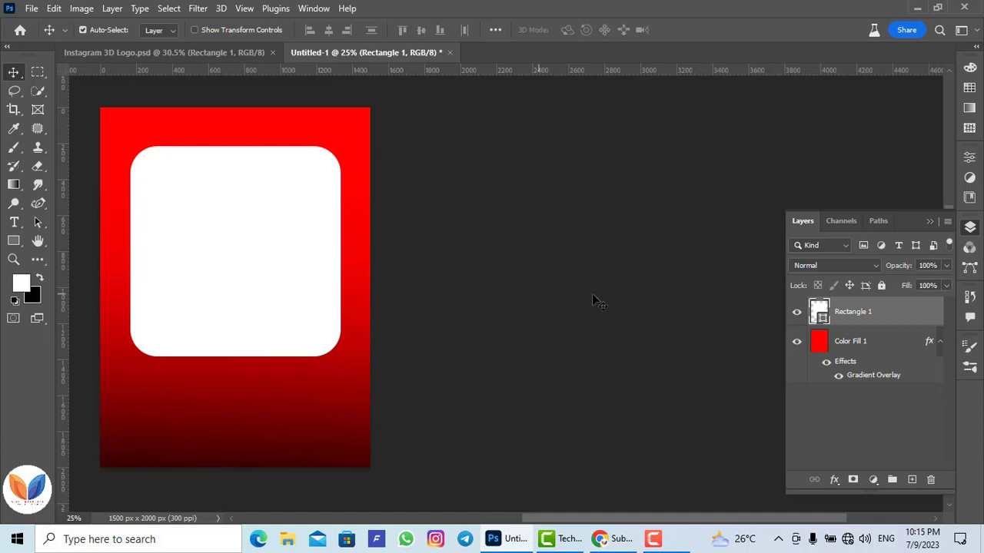
click(834, 480)
Step: Turn on Gradient Overlay for Rectangle 1 and open its gradient in the Gradient Editor
click(853, 342)
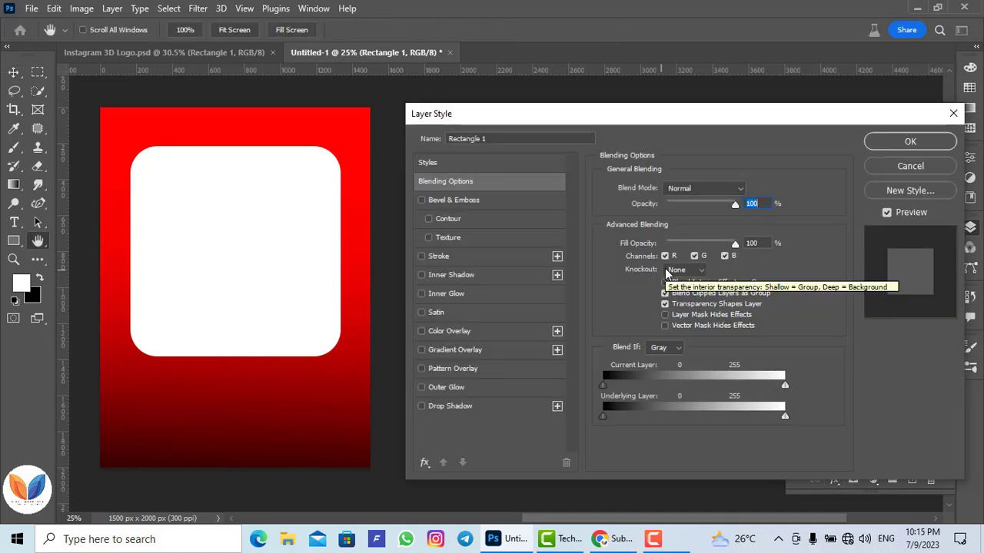
click(421, 350)
click(458, 350)
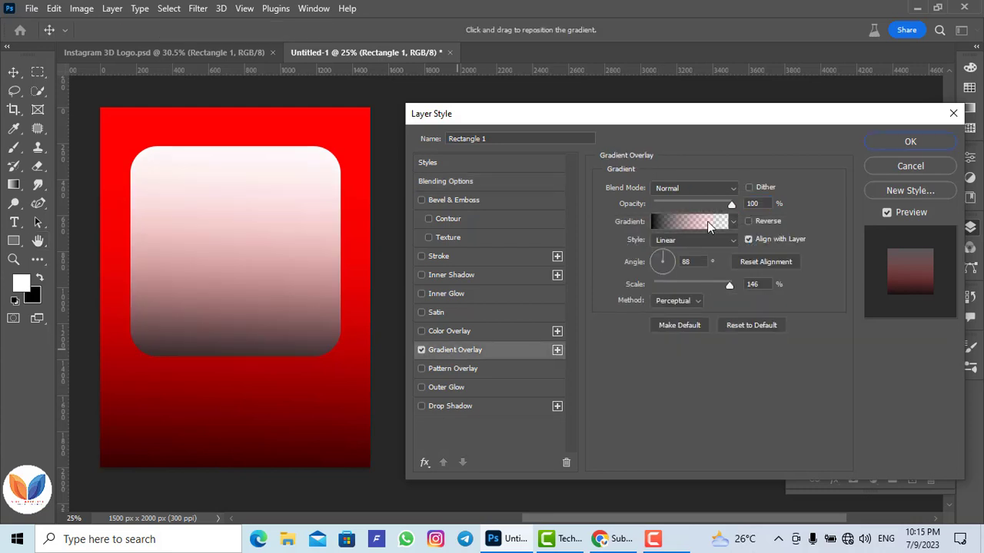
click(707, 222)
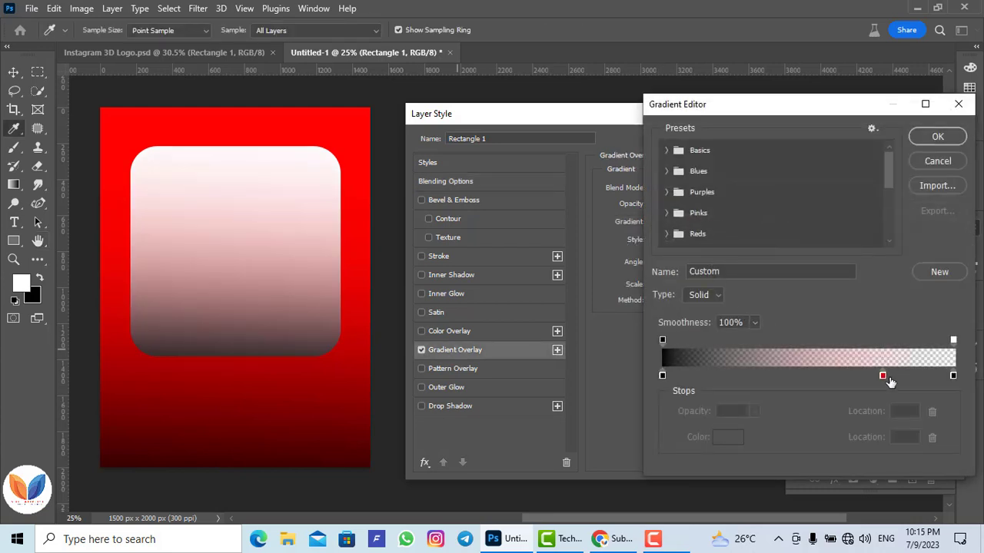
Step: Delete the gradient's middle stop and apply the Purples > Purple_03 preset
drag(882, 376, 885, 408)
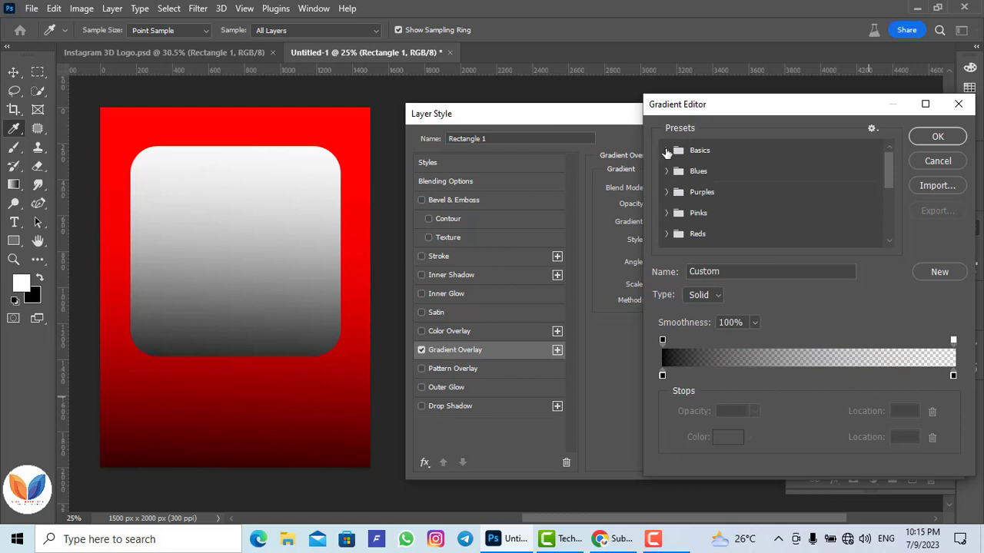
click(667, 151)
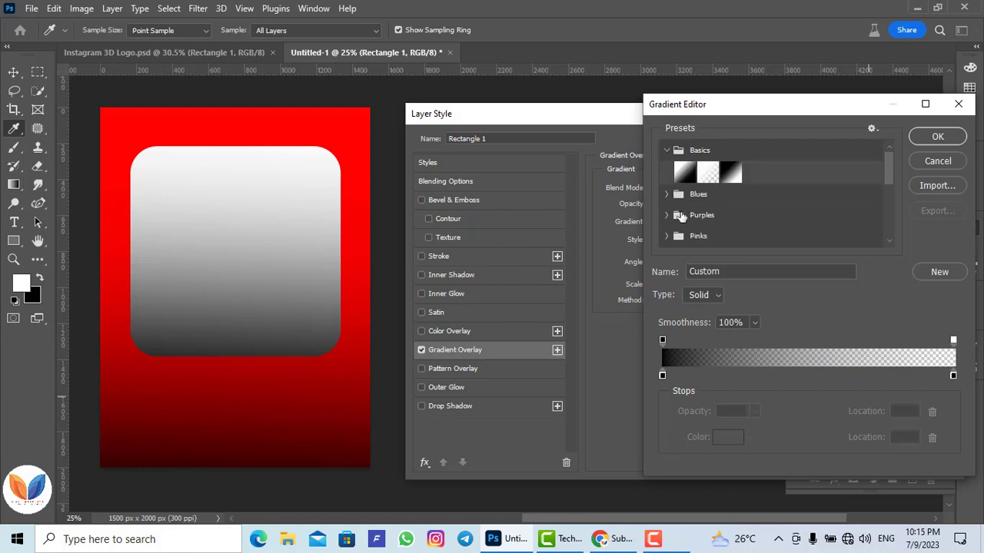
click(667, 215)
scroll(719, 218, down, 3)
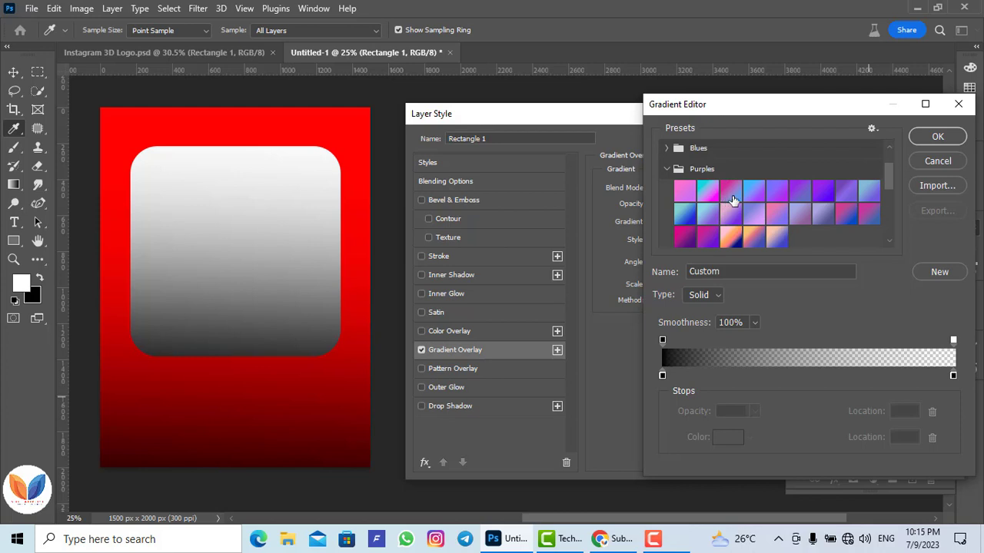
click(726, 193)
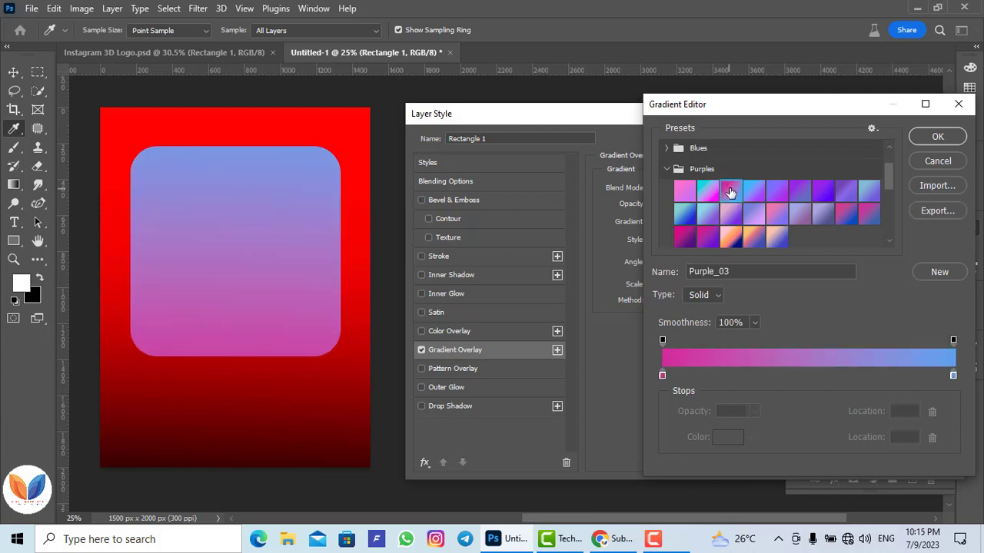
Step: Set the gradient's left stop to magenta c10083
click(662, 375)
double_click(662, 376)
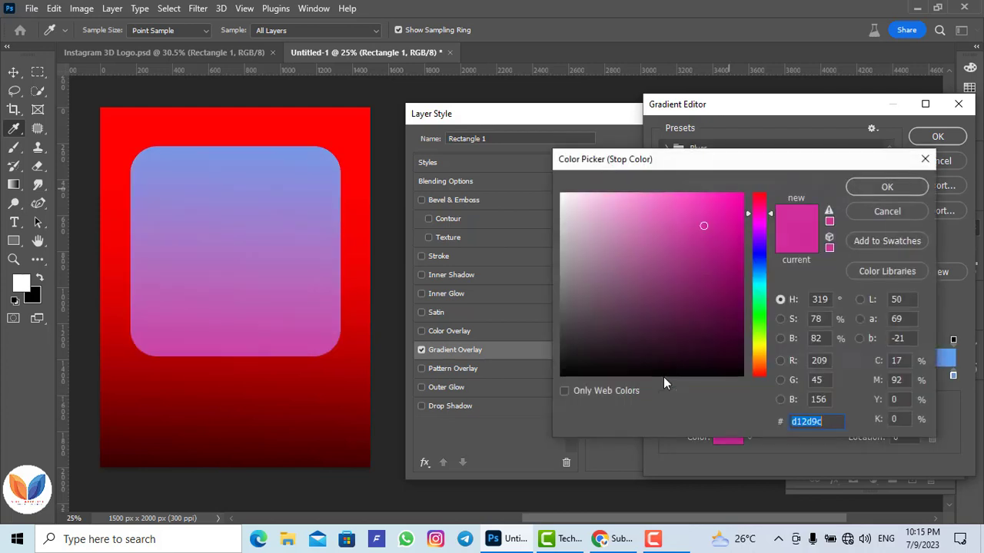
click(742, 239)
drag(754, 237, 752, 234)
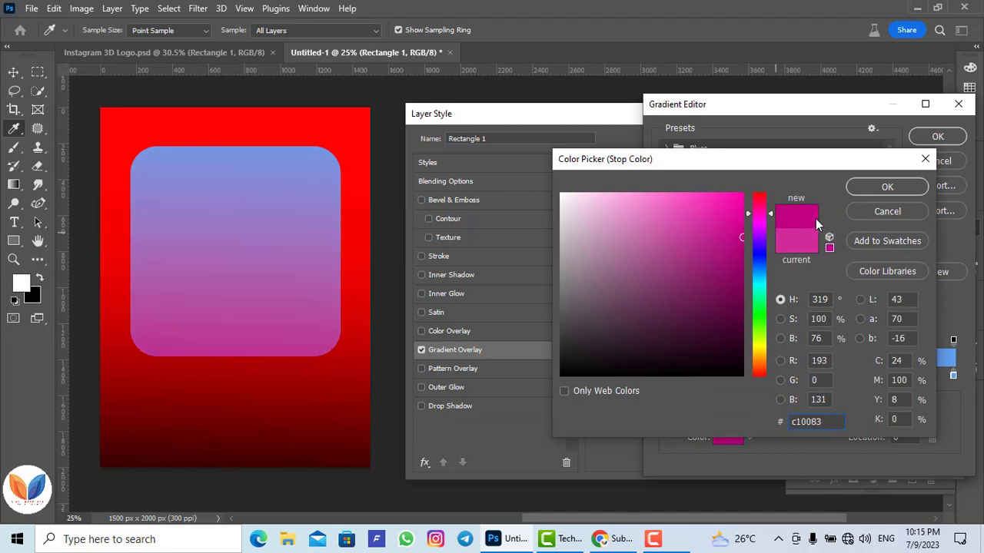
click(870, 191)
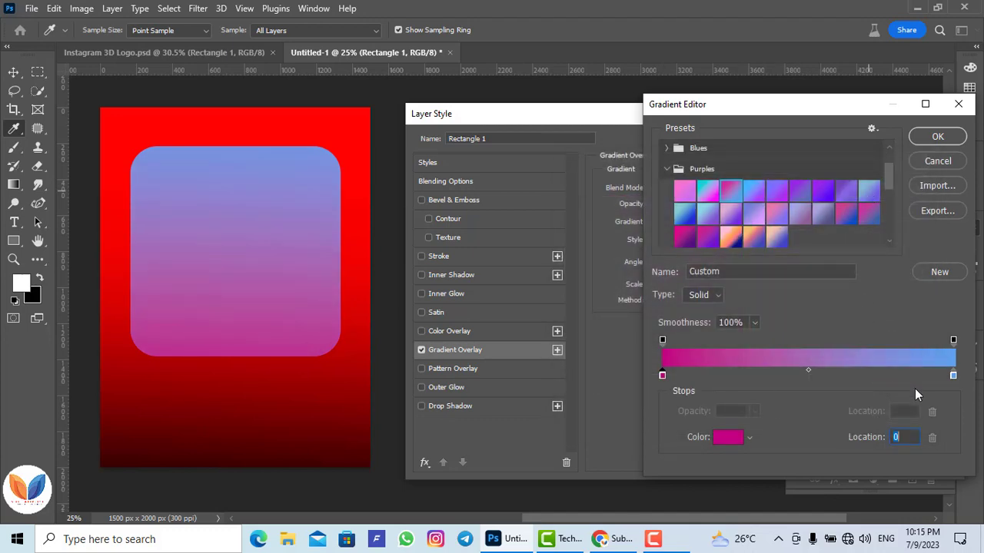
Step: Set the right stop to red ff0000 and angle the overlay at -153°
double_click(954, 375)
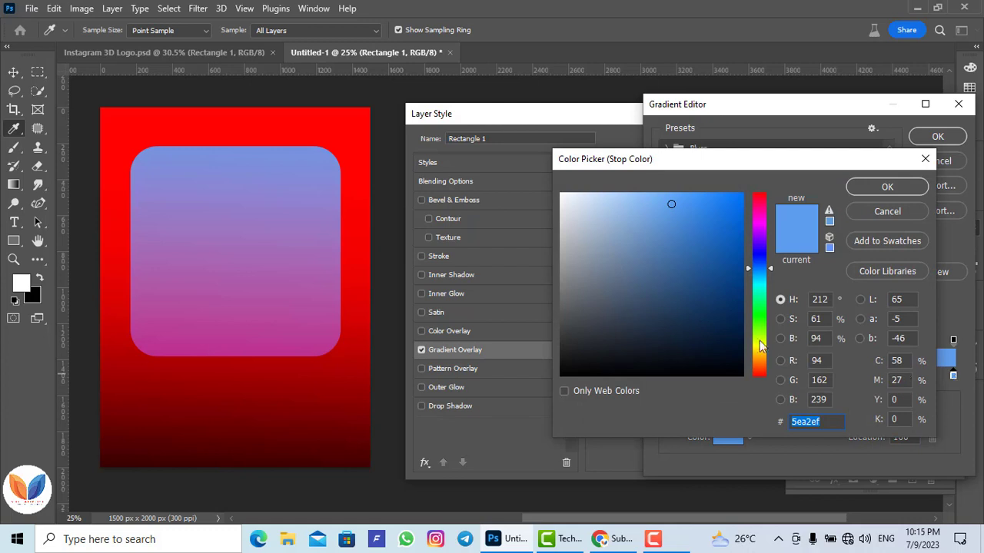
drag(758, 268, 758, 193)
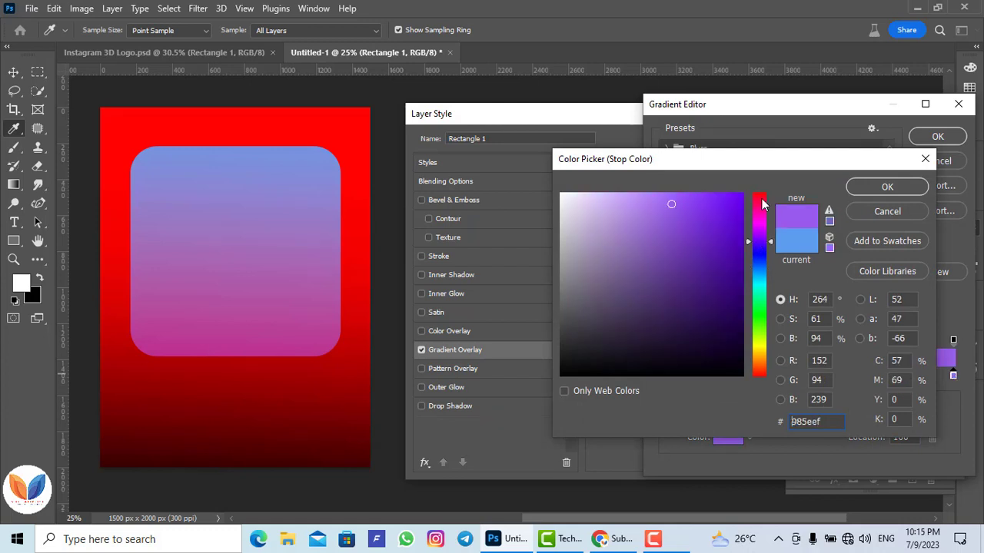
drag(711, 216, 776, 186)
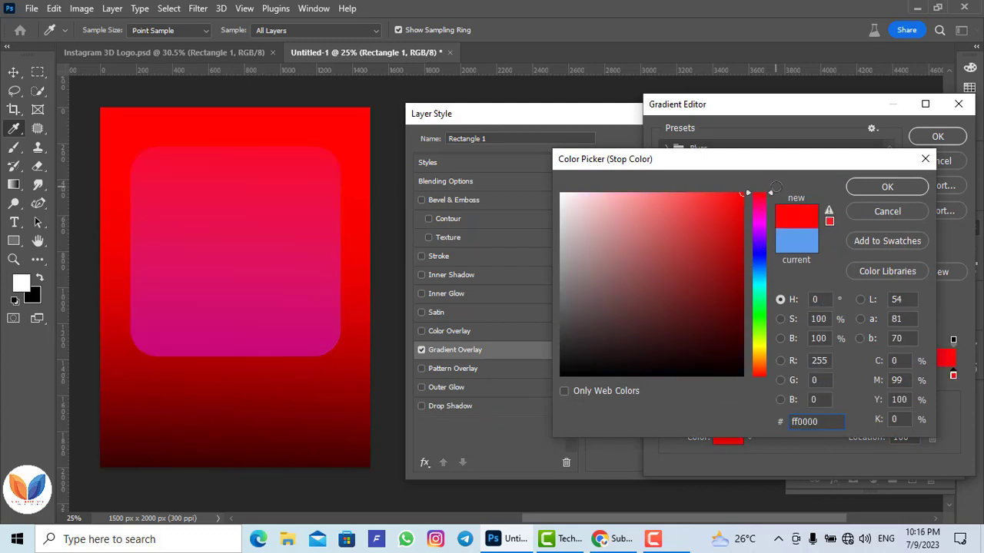
click(885, 189)
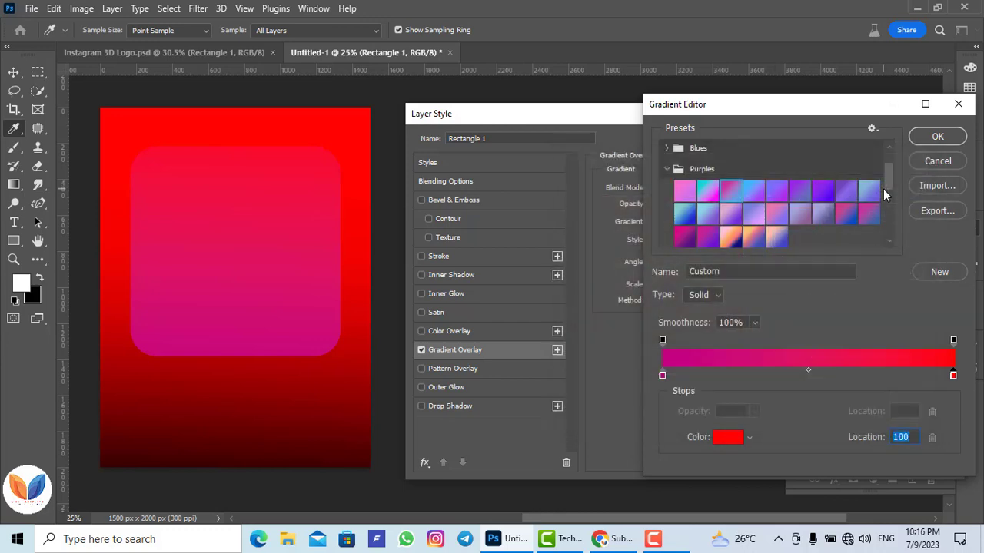
click(934, 138)
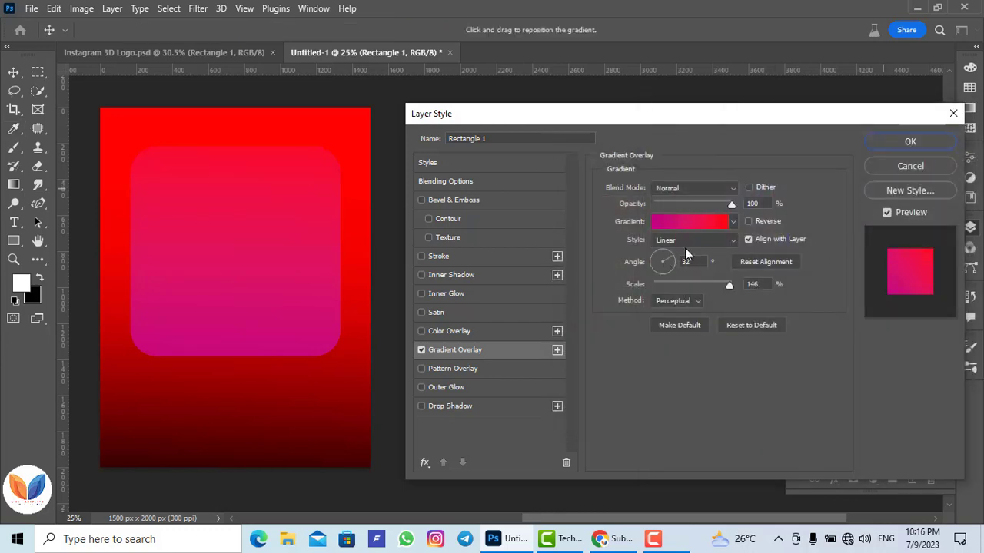
drag(650, 269, 647, 269)
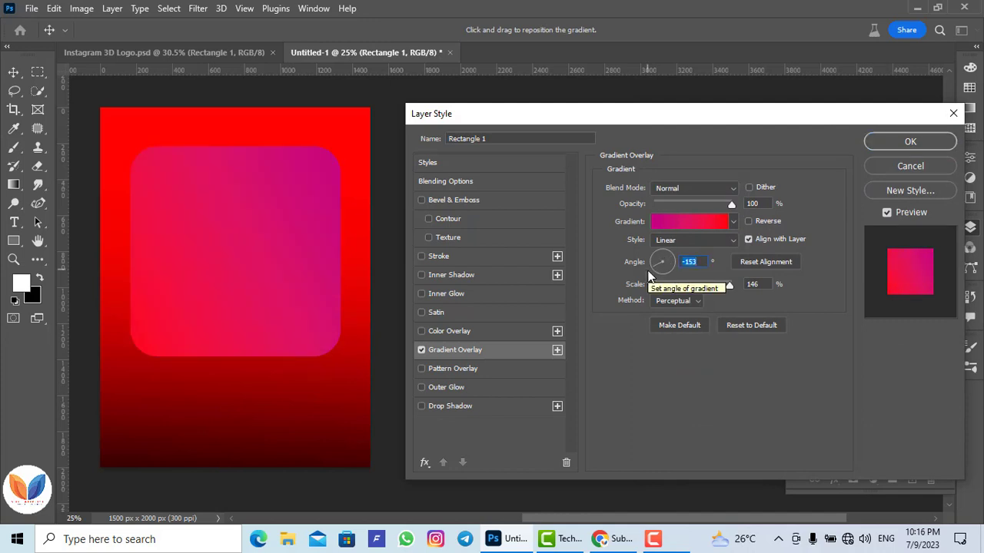
Step: Enable Bevel & Emboss on Rectangle 1 with Size 83 px and Depth 80%
click(437, 197)
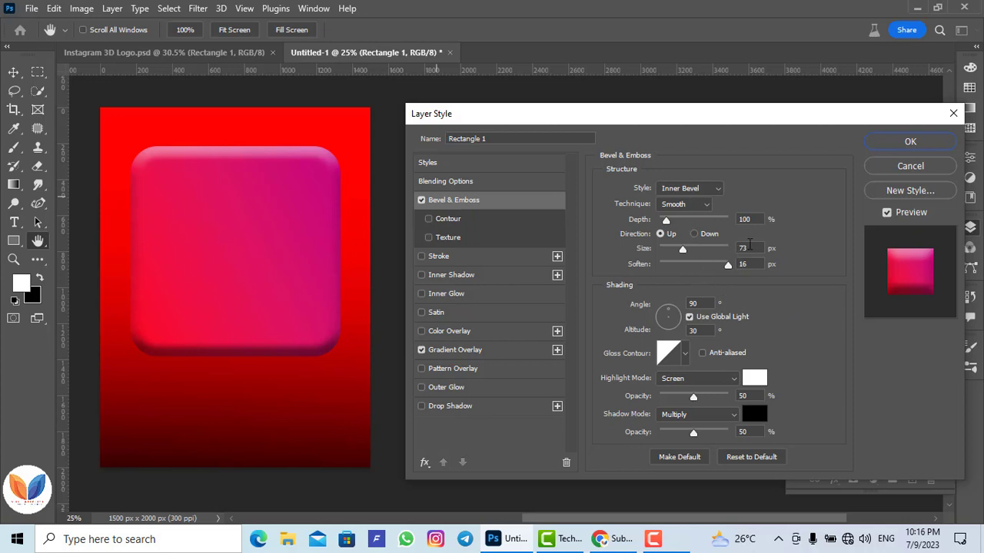
click(753, 249)
key(Down)
key(Down)
key(Down)
key(Down)
key(Down)
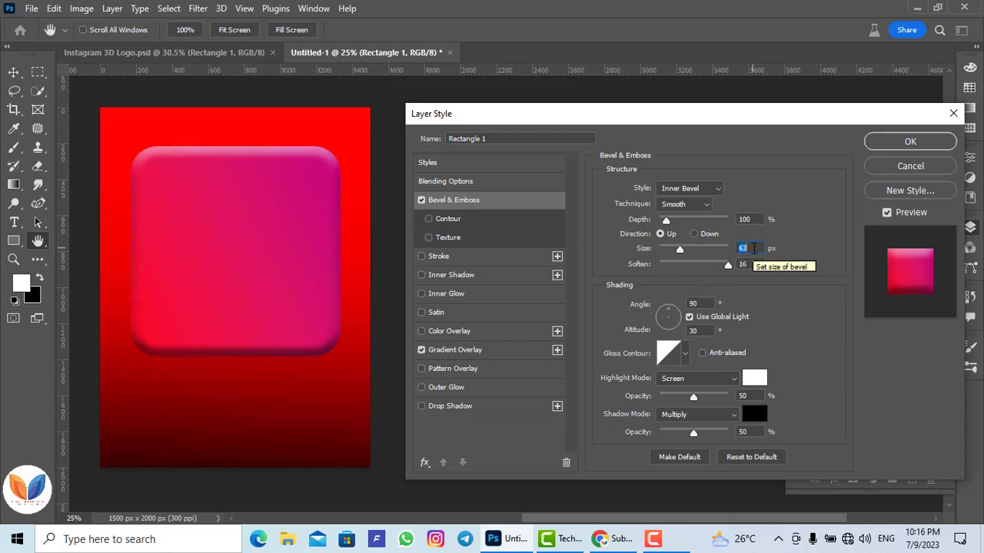
key(Down)
key(Down)
key(Down)
key(Down)
key(Down)
key(Up)
key(Up)
key(Up)
key(Up)
key(Up)
key(Up)
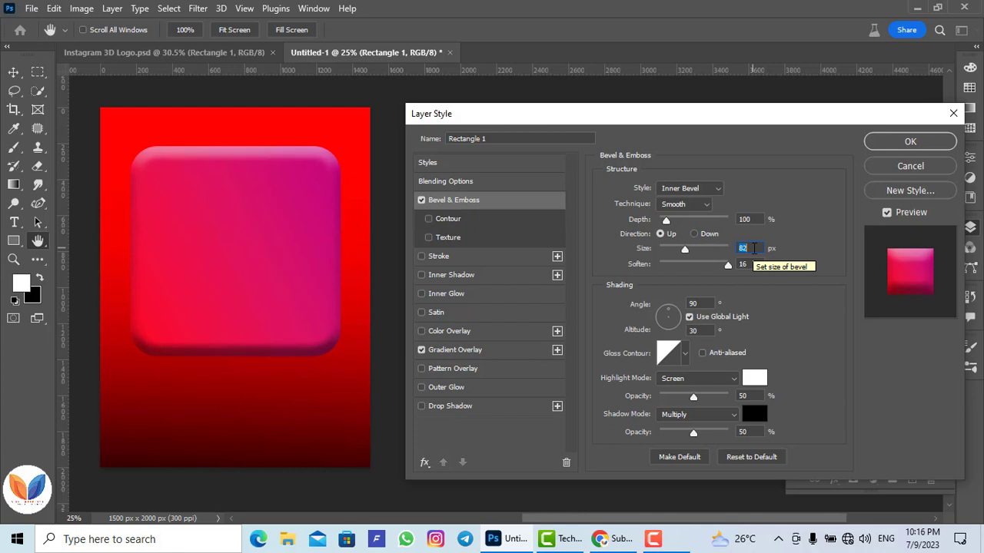
key(Up)
key(Up)
key(Up)
key(Down)
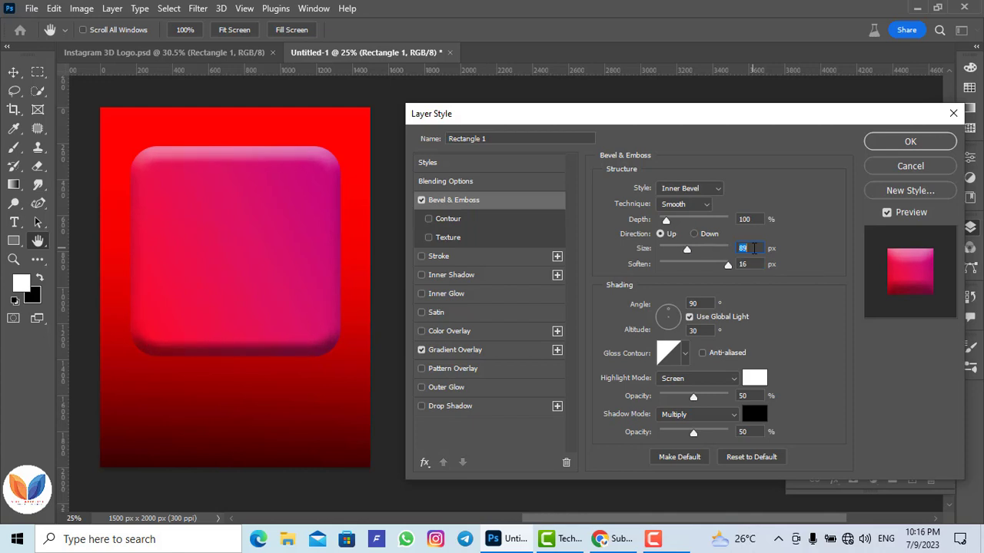
key(Down)
drag(667, 221, 667, 229)
click(728, 222)
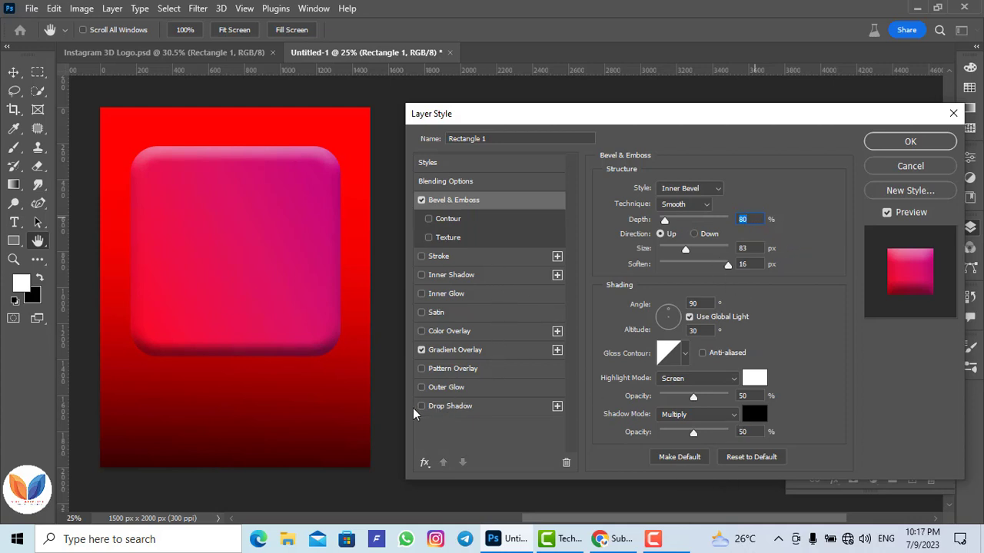
Step: Add a Drop Shadow to Rectangle 1 at a 53° angle with 76 px size
click(442, 409)
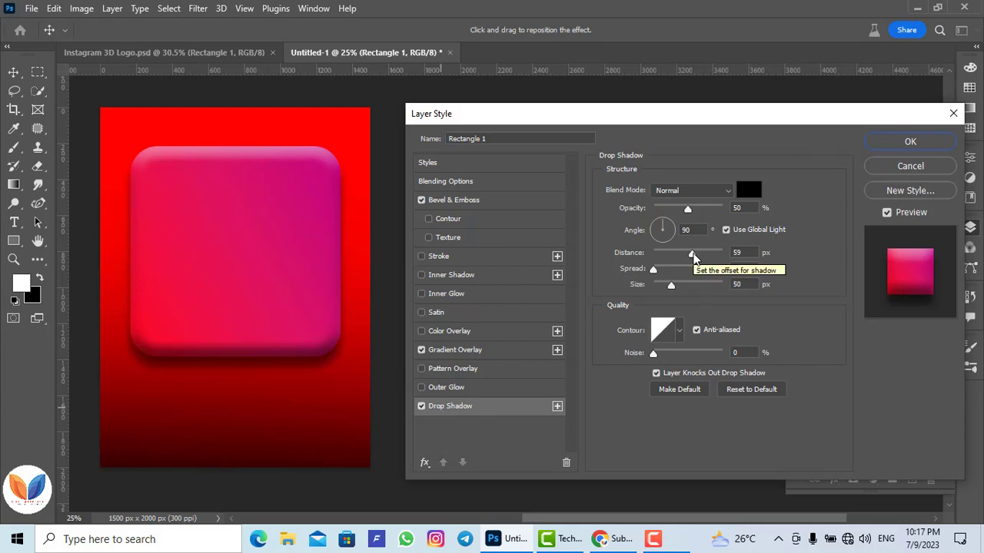
click(667, 225)
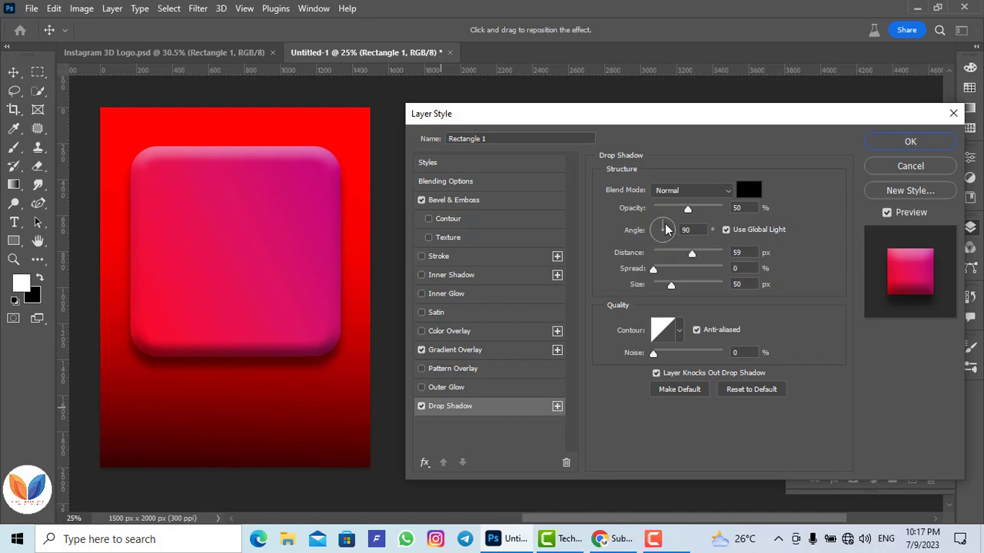
click(665, 224)
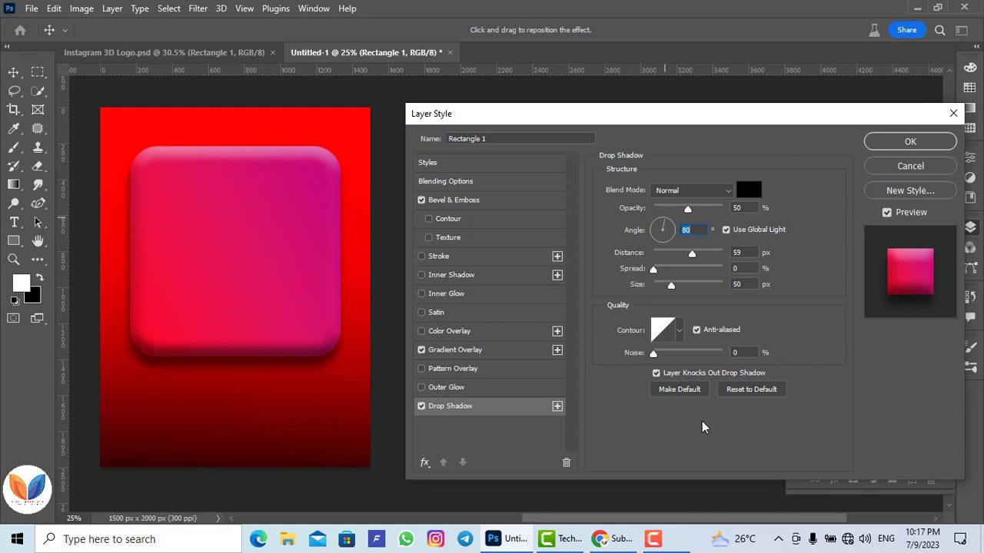
click(671, 223)
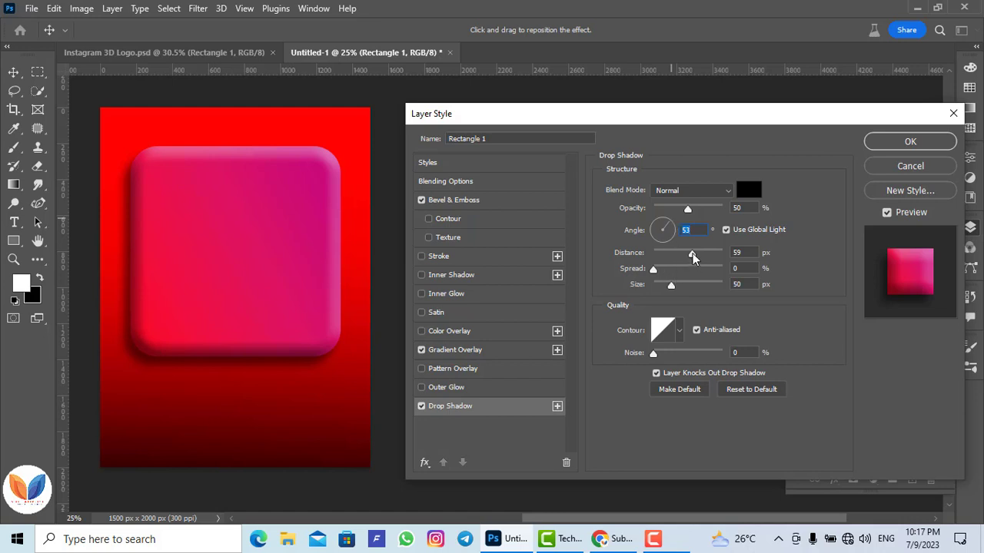
mouse_move(653, 271)
mouse_down()
mouse_move(671, 270)
mouse_move(652, 270)
mouse_move(680, 293)
mouse_up()
Step: Lower Rectangle 1's layer opacity to 75% and apply the finished layer style
click(463, 186)
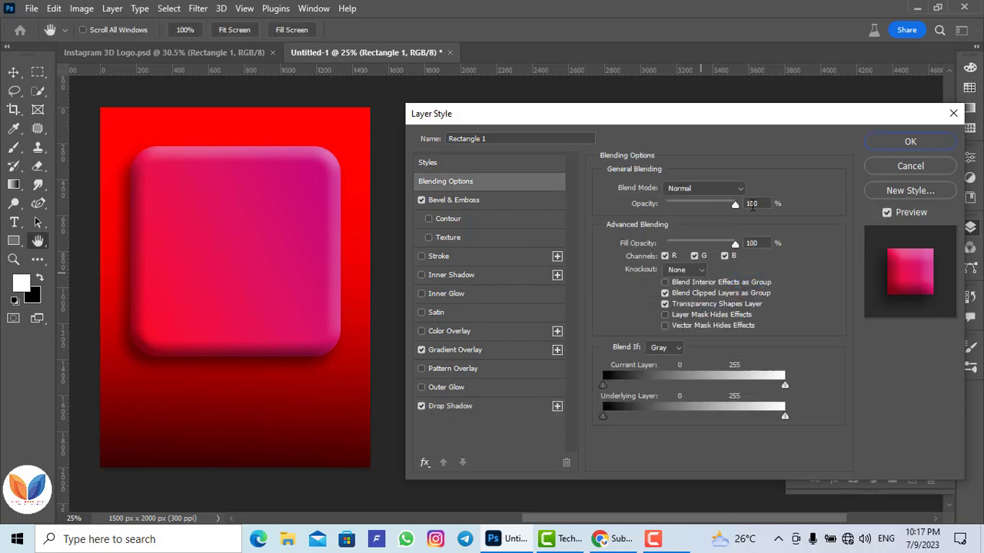
drag(731, 208, 723, 209)
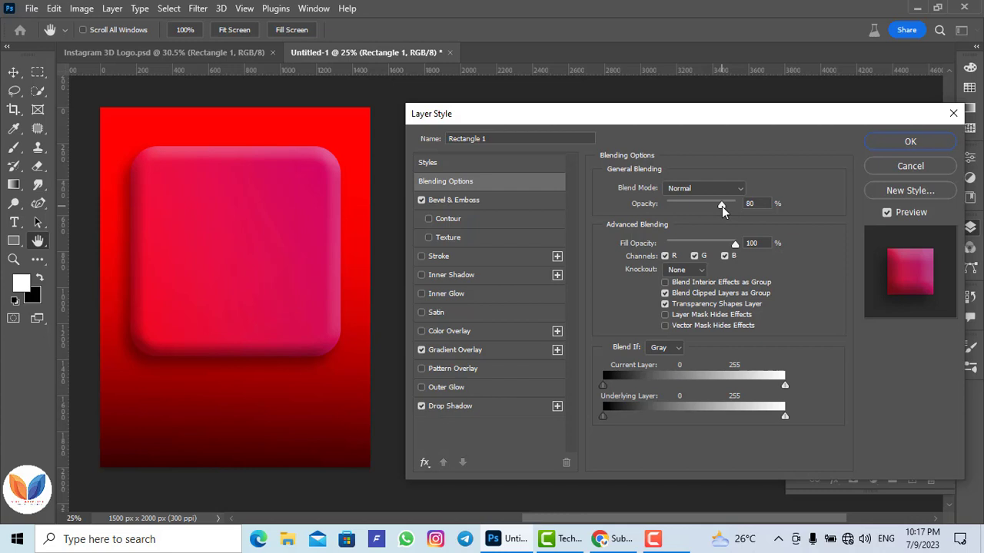
click(768, 205)
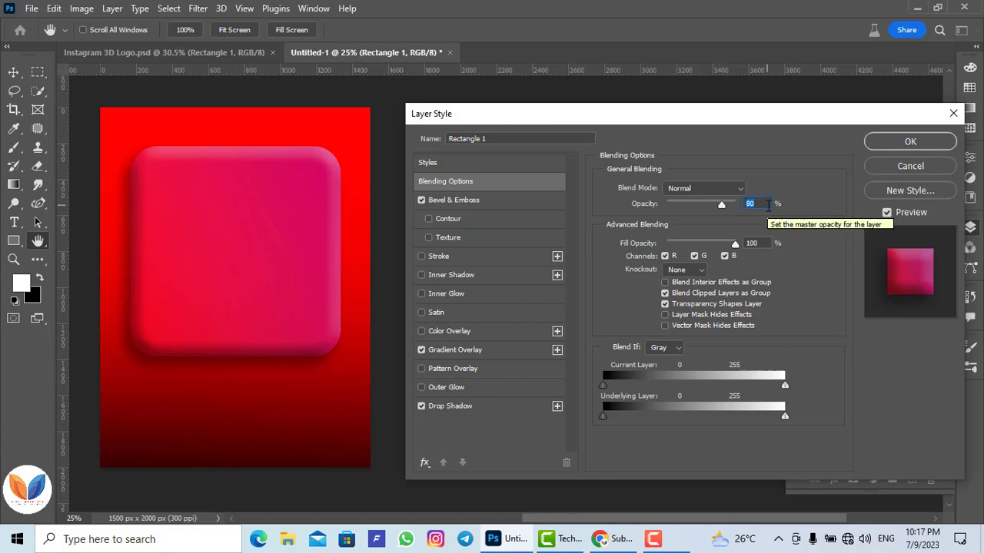
key(Down)
key(Down)
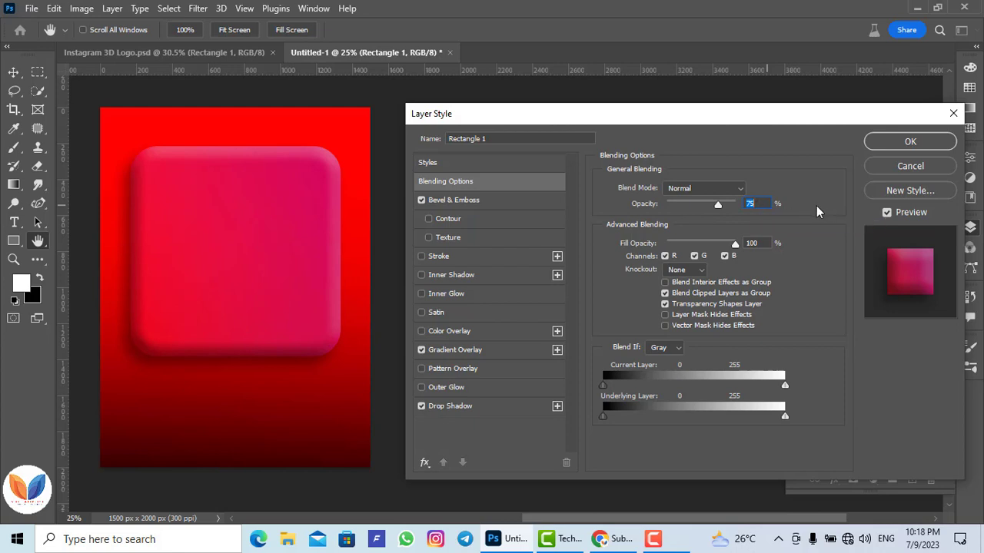
click(523, 203)
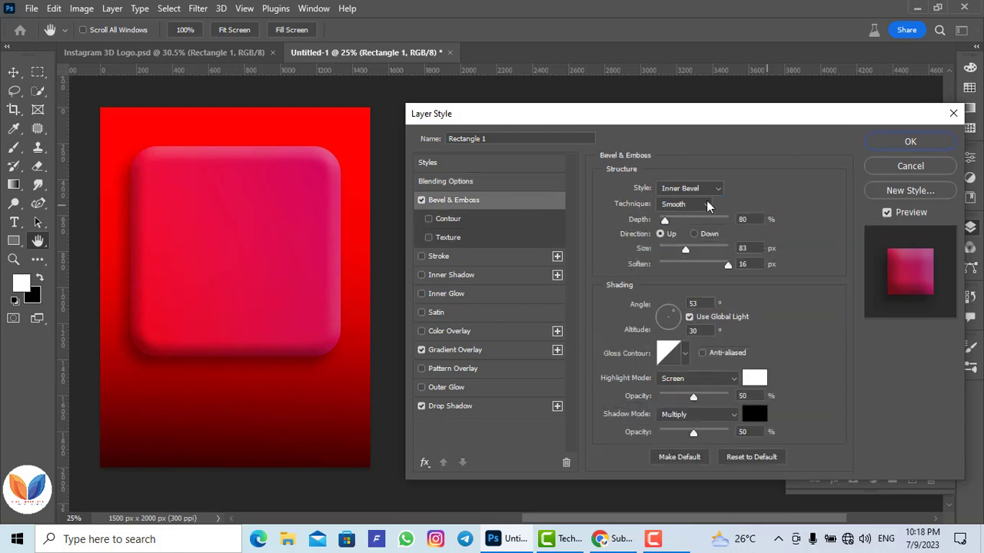
click(911, 144)
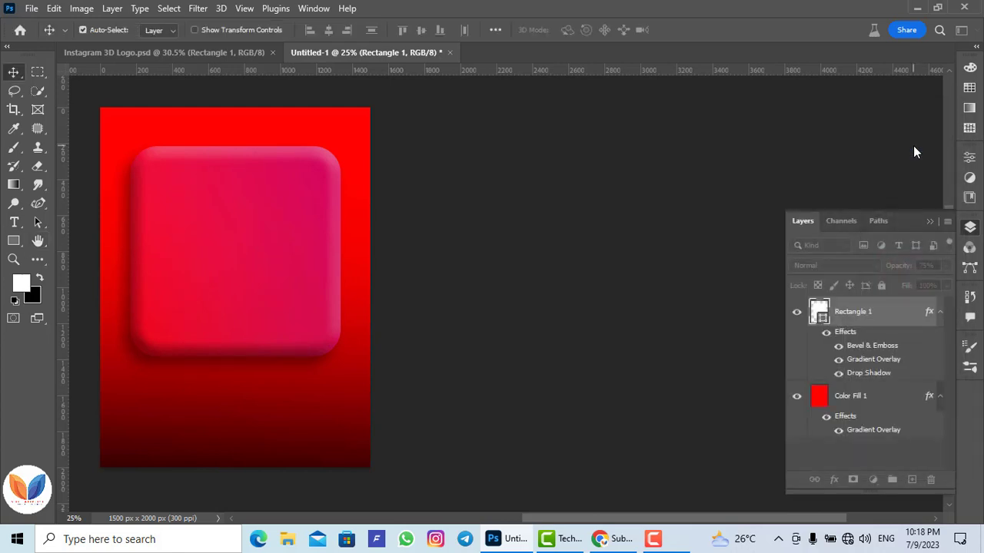
Step: Rasterize the Rectangle 1 layer and apply a 2.5-pixel Gaussian Blur to it
right_click(852, 315)
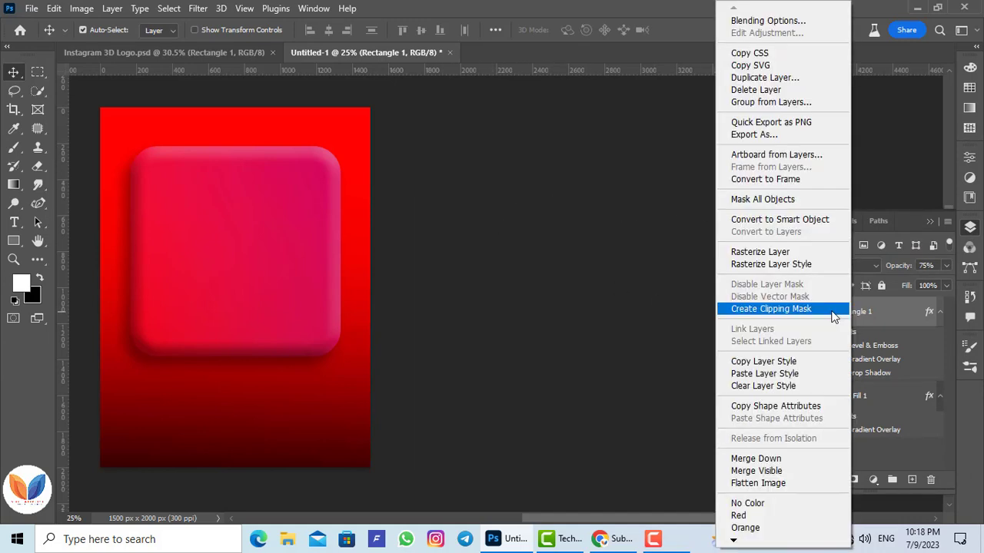
click(773, 251)
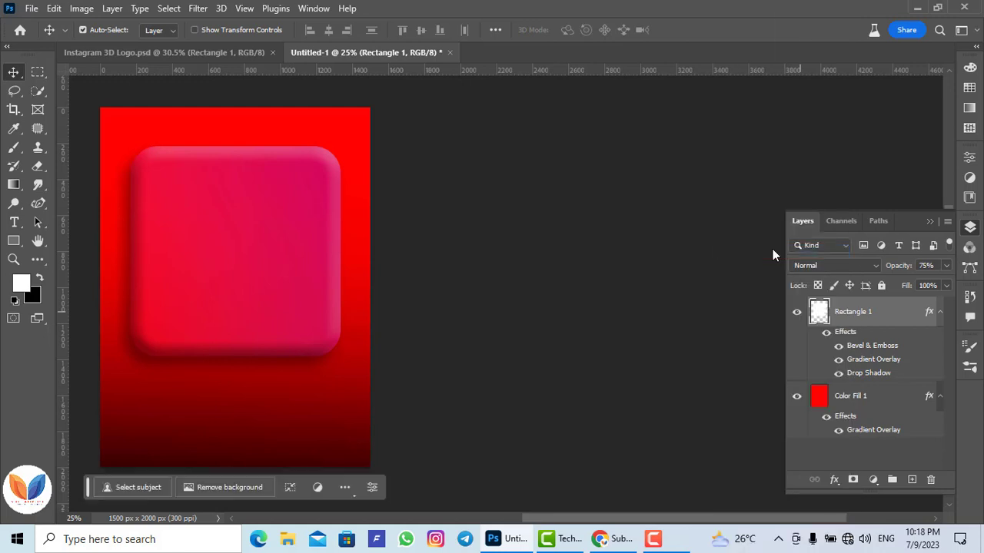
click(197, 9)
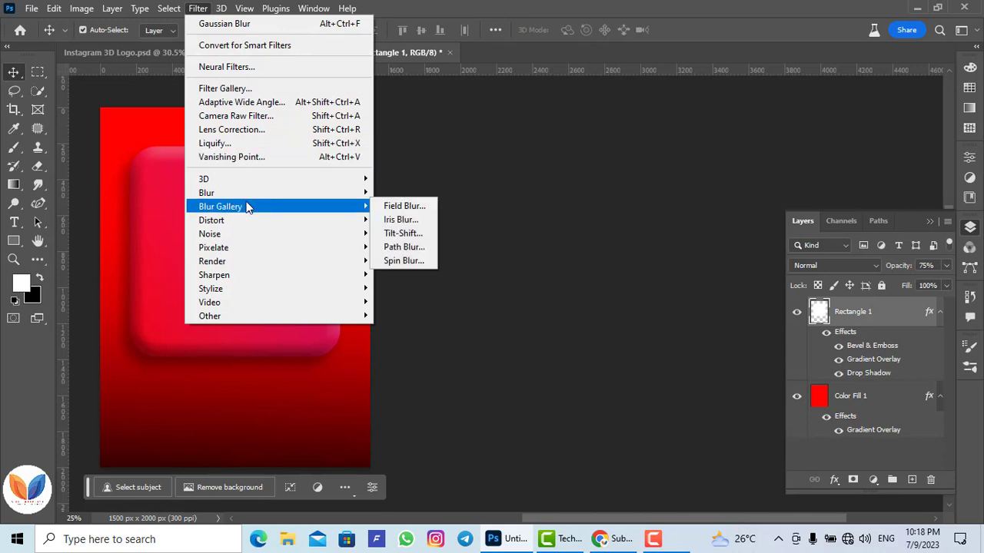
mouse_move(206, 193)
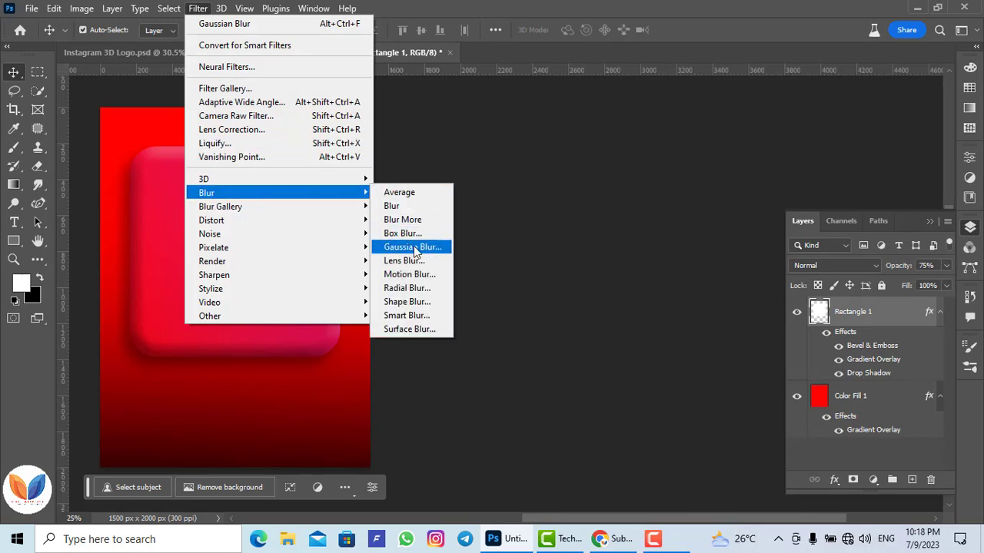
click(411, 248)
mouse_move(254, 178)
mouse_down()
mouse_move(473, 179)
mouse_move(537, 168)
mouse_up()
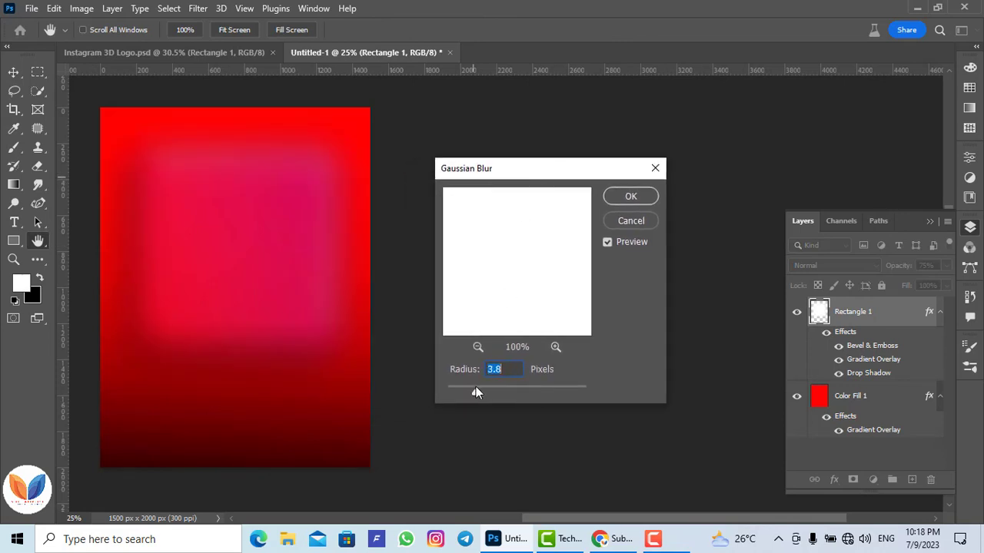
drag(477, 389, 474, 389)
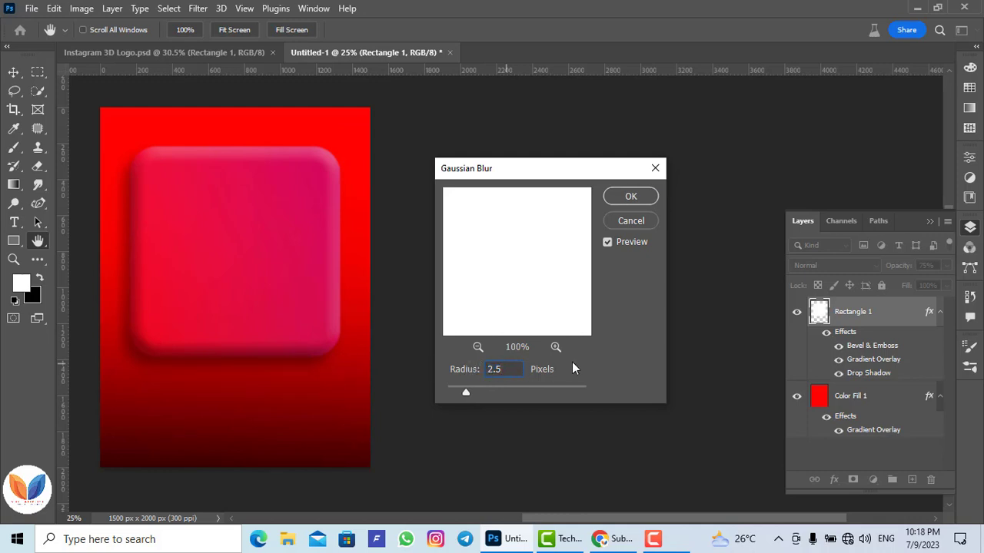
click(630, 197)
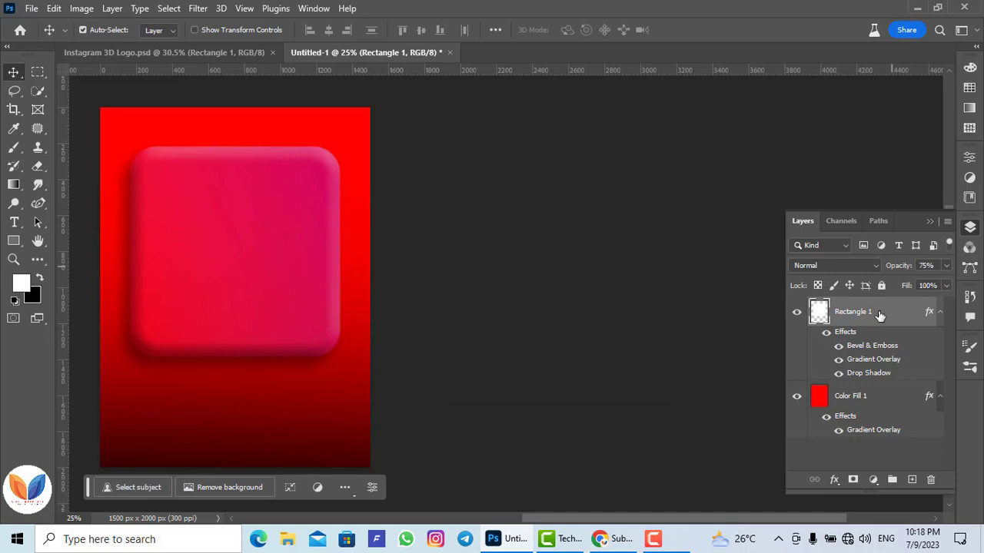
drag(364, 253, 479, 261)
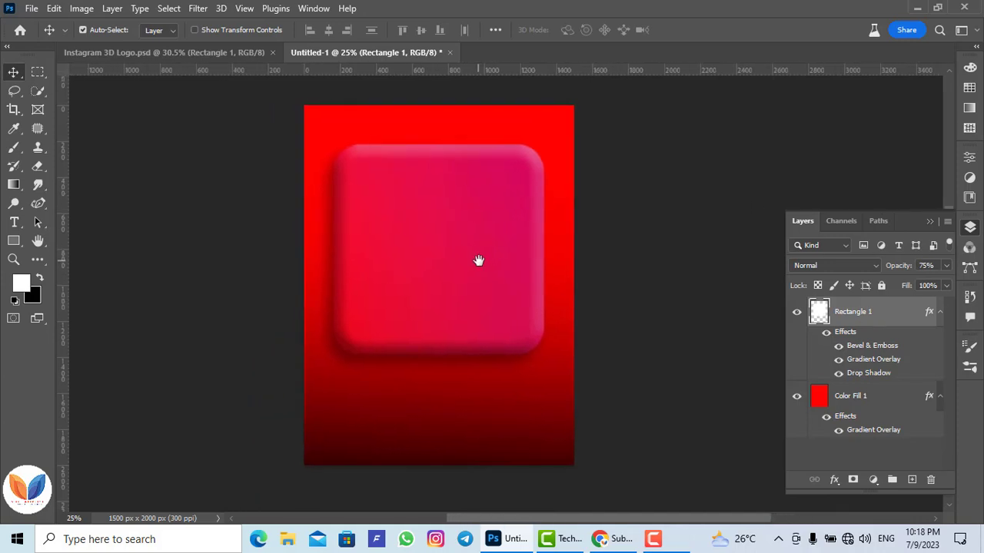
scroll(471, 314, up, 1)
scroll(472, 314, down, 2)
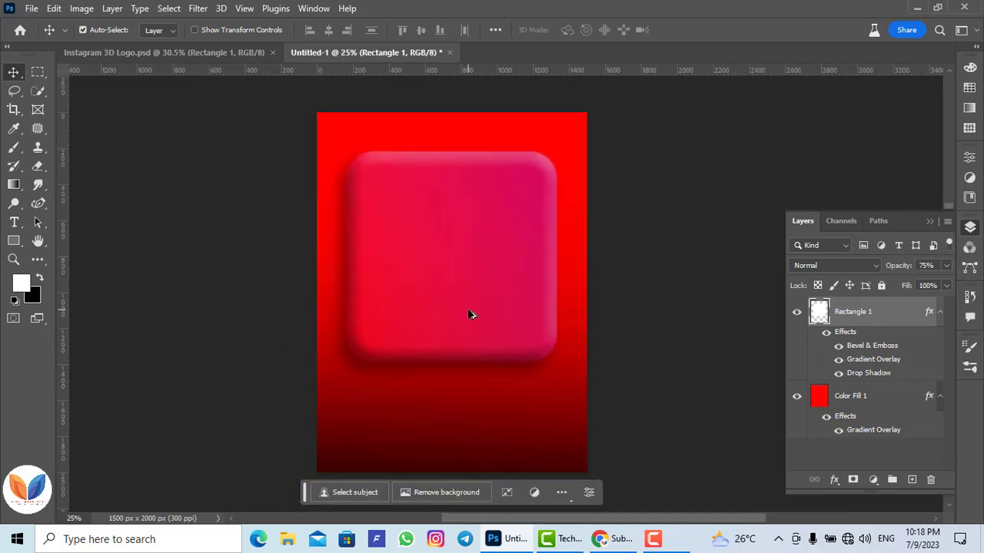
scroll(453, 277, up, 1)
scroll(432, 198, up, 1)
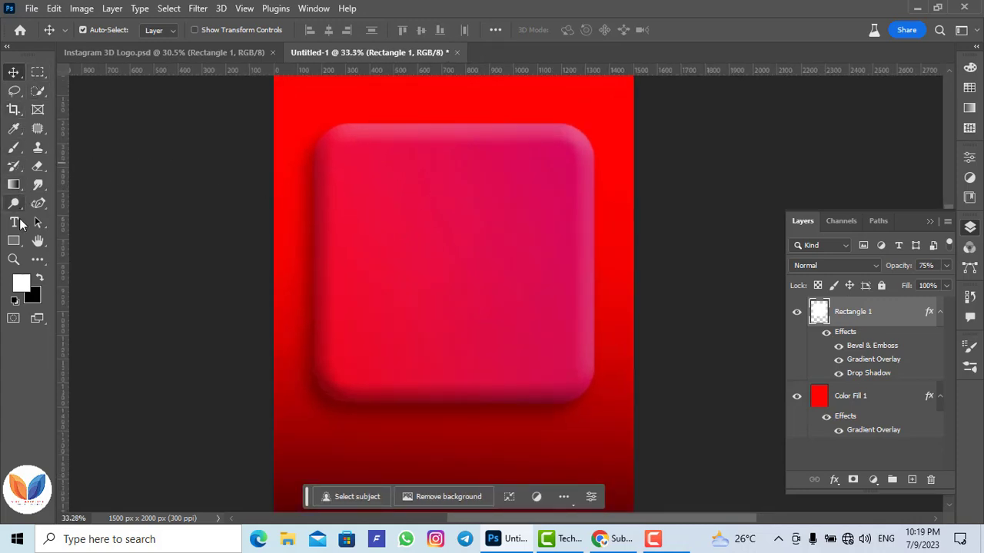
Step: Draw a square inside the magenta square with no fill and a white stroke
click(14, 242)
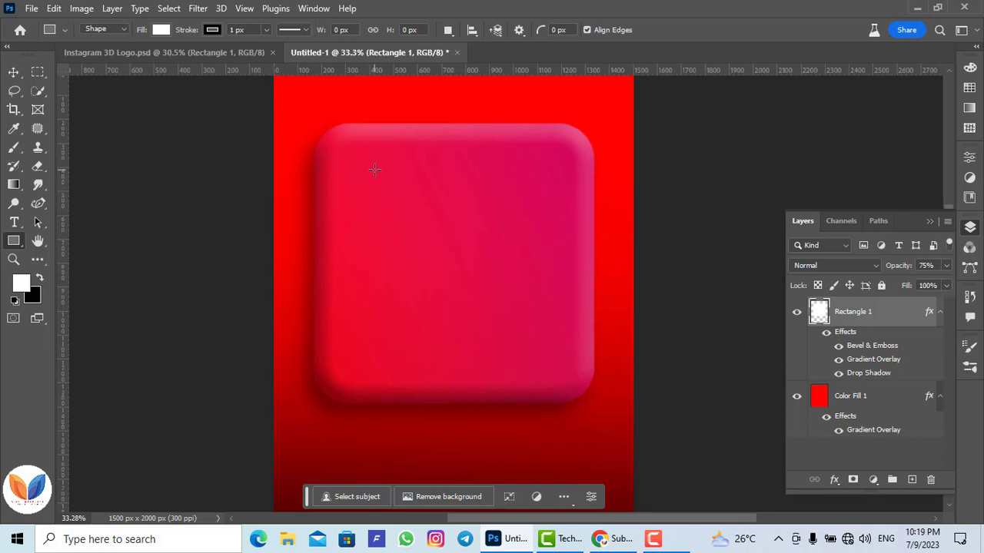
drag(371, 174, 565, 367)
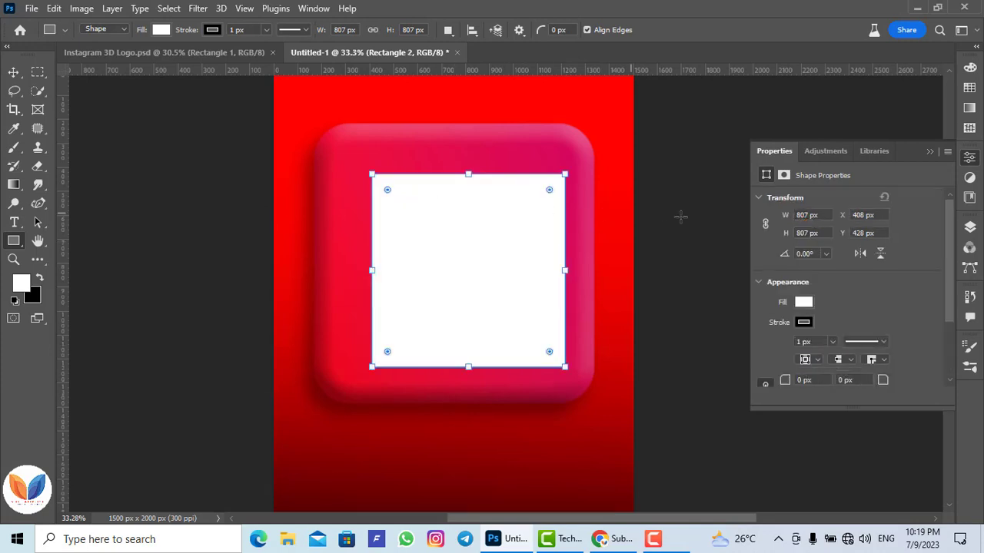
click(803, 303)
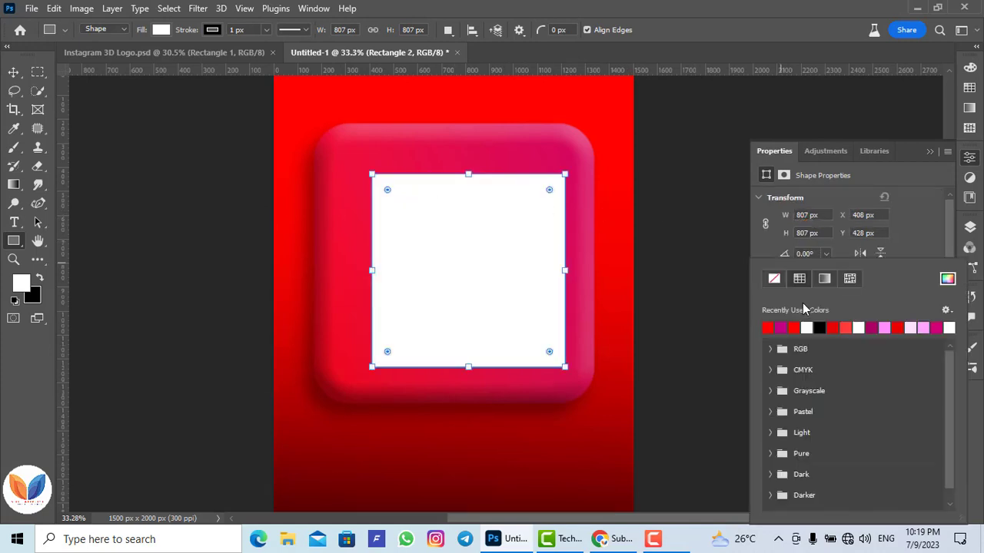
click(774, 278)
click(914, 231)
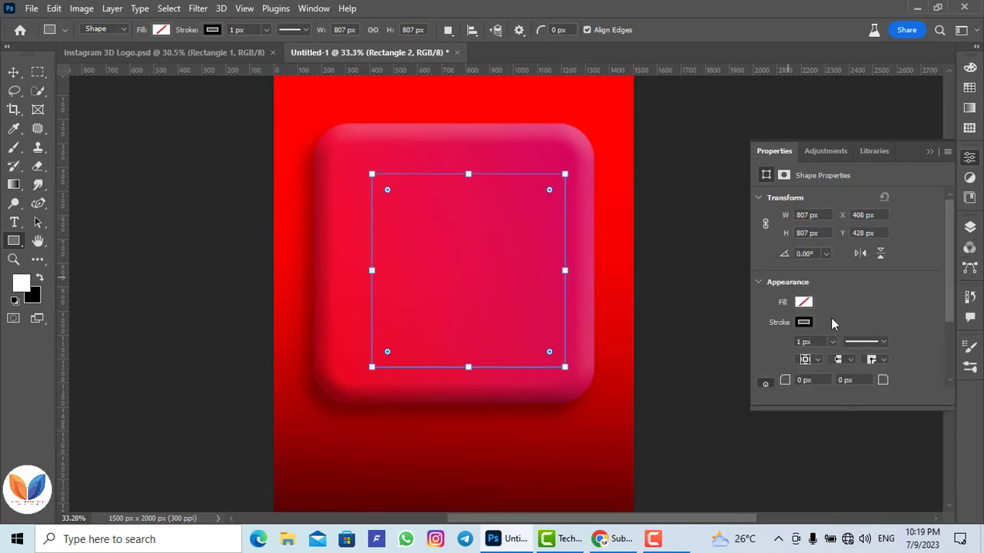
click(804, 323)
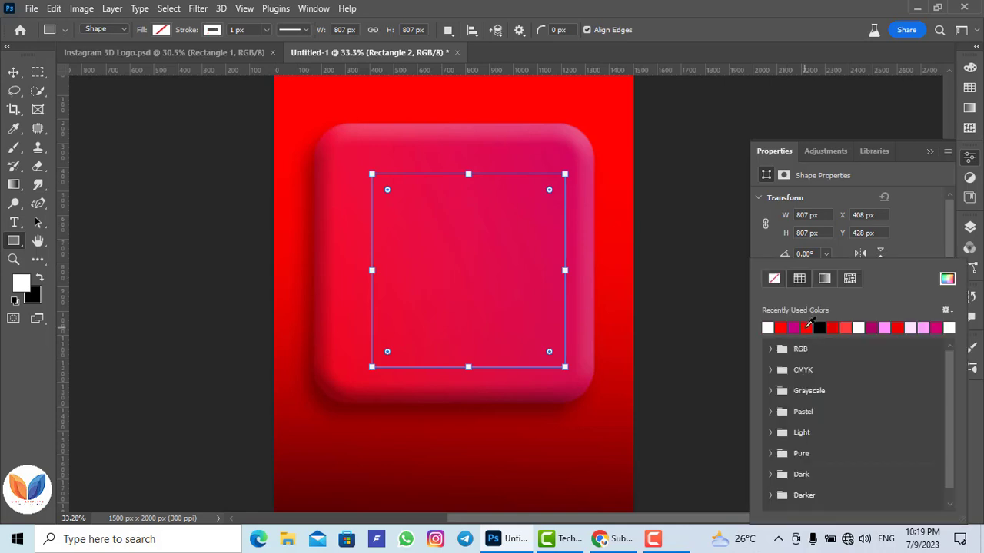
Step: Resize the new outlined square to about 852 px
drag(372, 175, 346, 146)
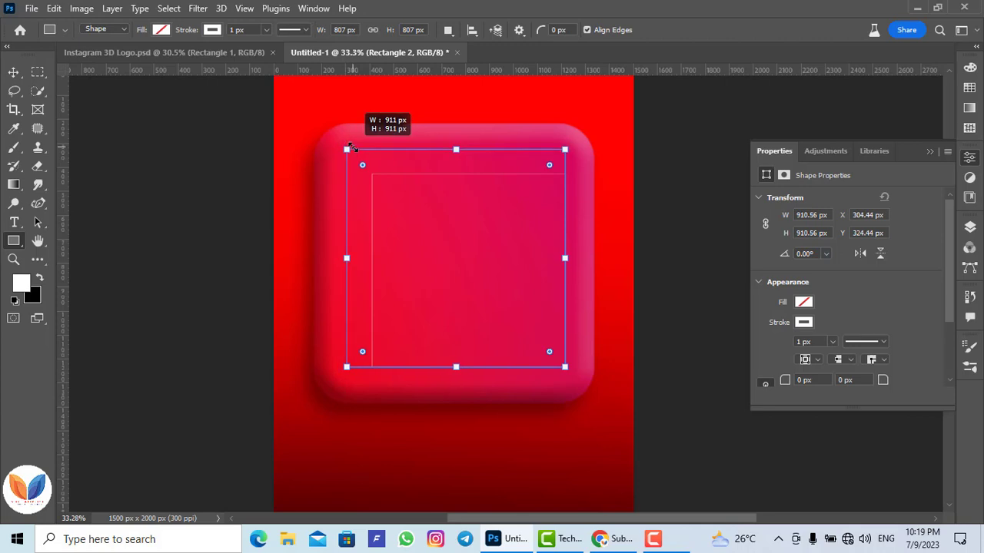
drag(345, 146, 354, 155)
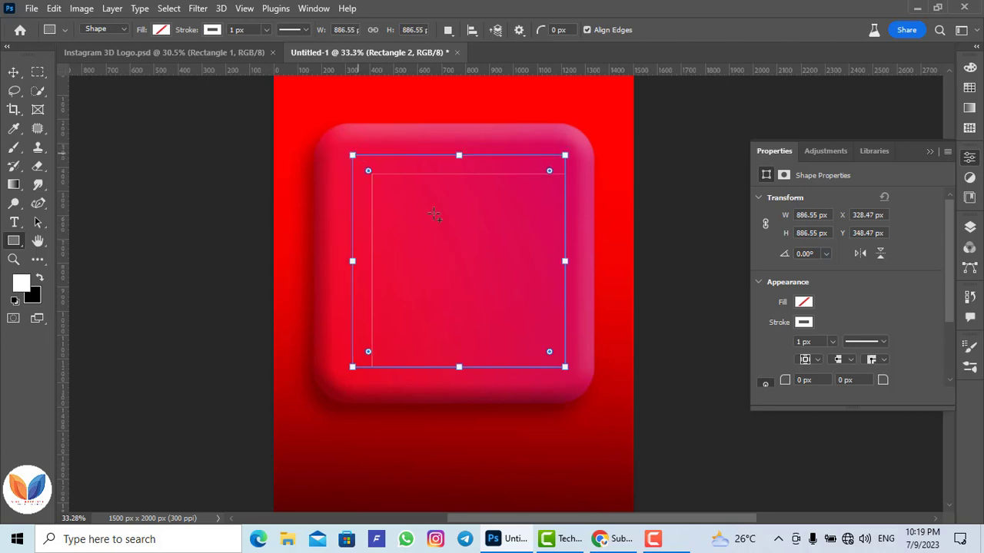
drag(565, 368, 556, 362)
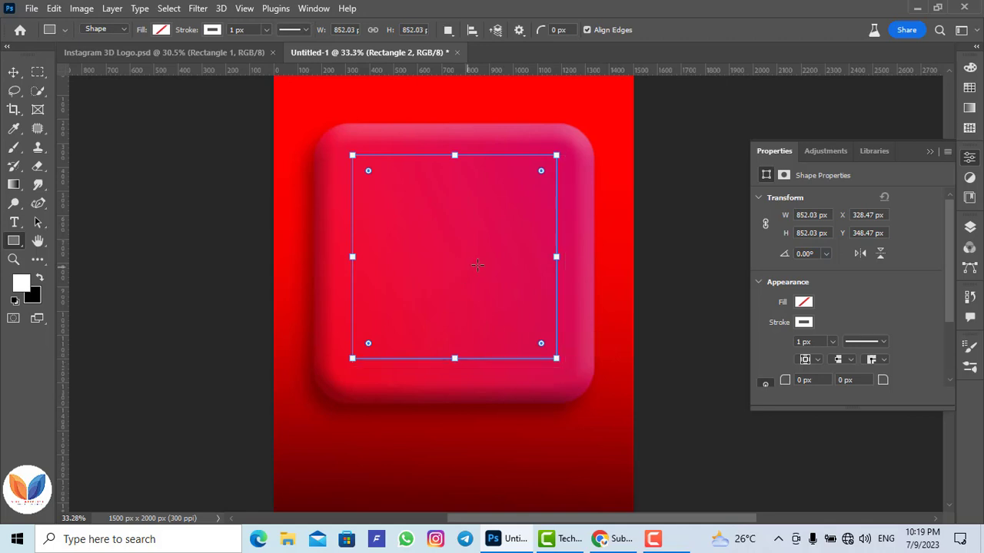
Step: Set Rectangle 2's white stroke width to 50 px
click(832, 342)
drag(843, 360, 796, 342)
click(800, 343)
text(50)
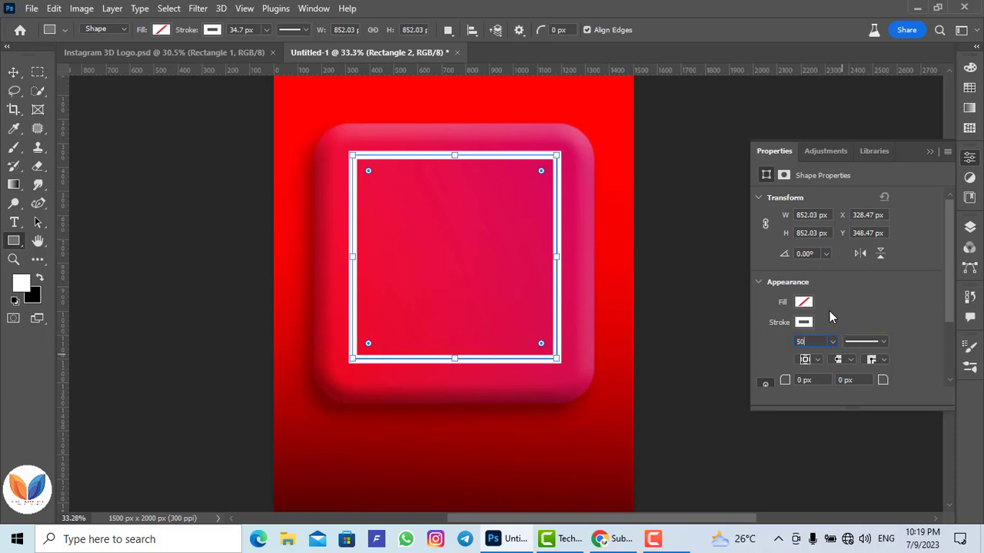
key(Return)
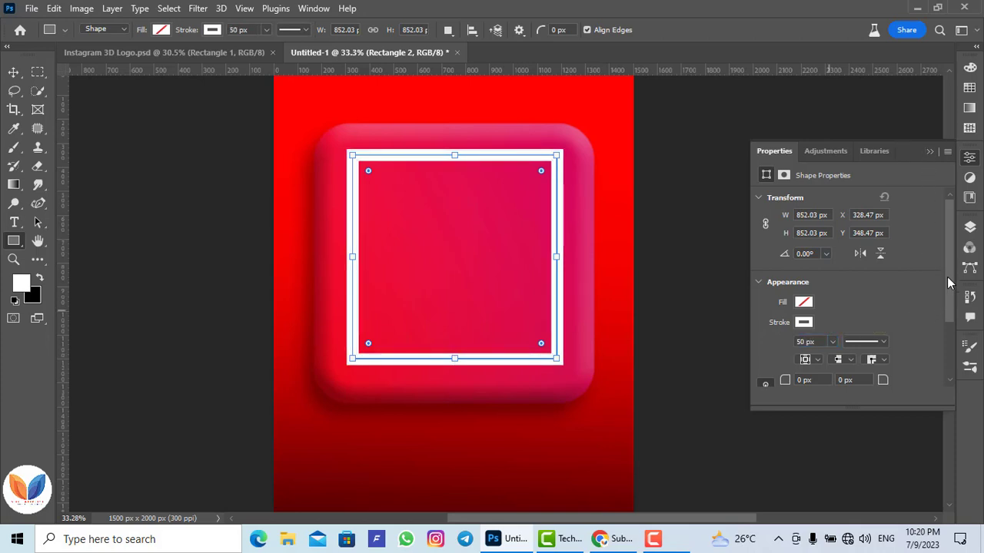
Step: Round all four corners of Rectangle 2 to a 150 px radius
drag(950, 283, 951, 310)
click(821, 315)
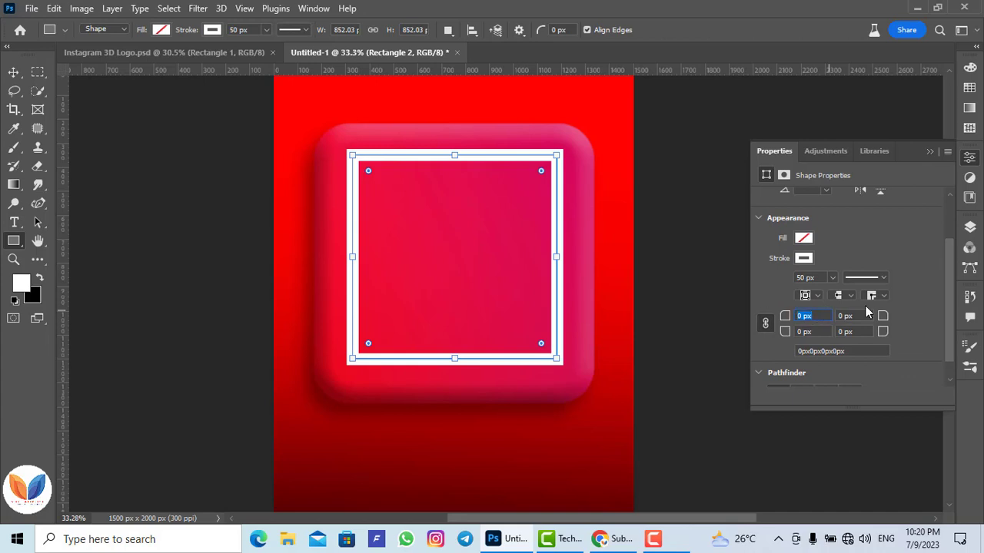
text(50)
key(Return)
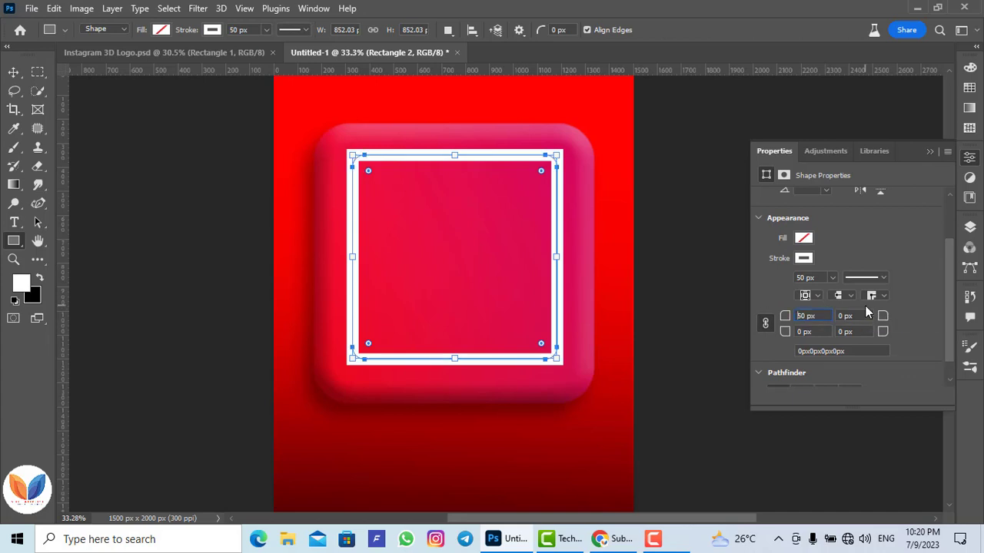
key(Return)
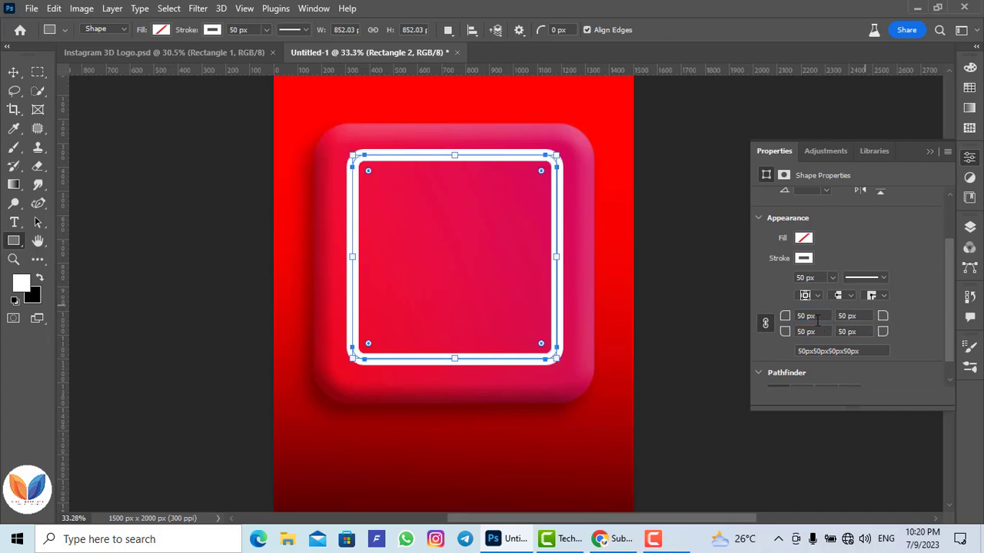
drag(821, 320, 795, 315)
text(150)
key(Return)
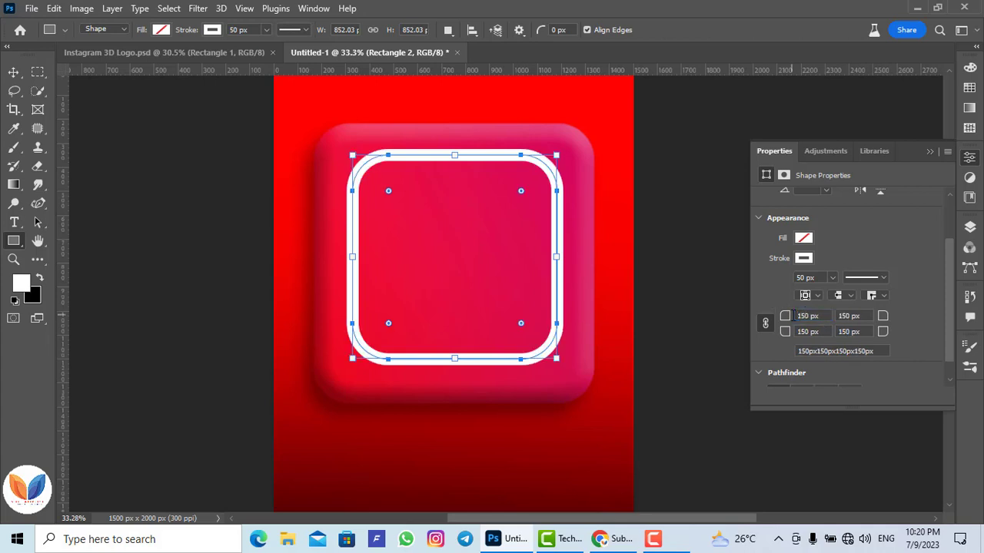
click(929, 154)
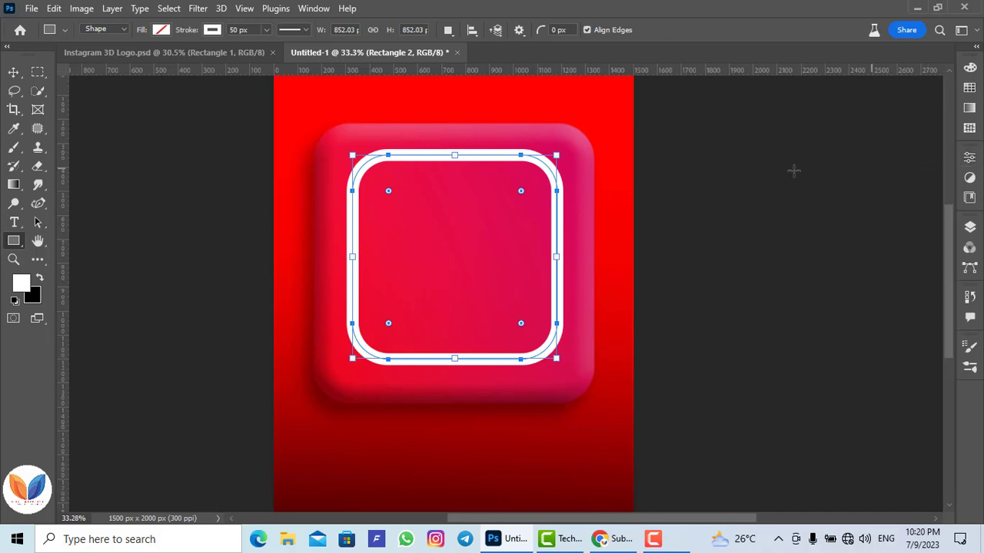
click(13, 72)
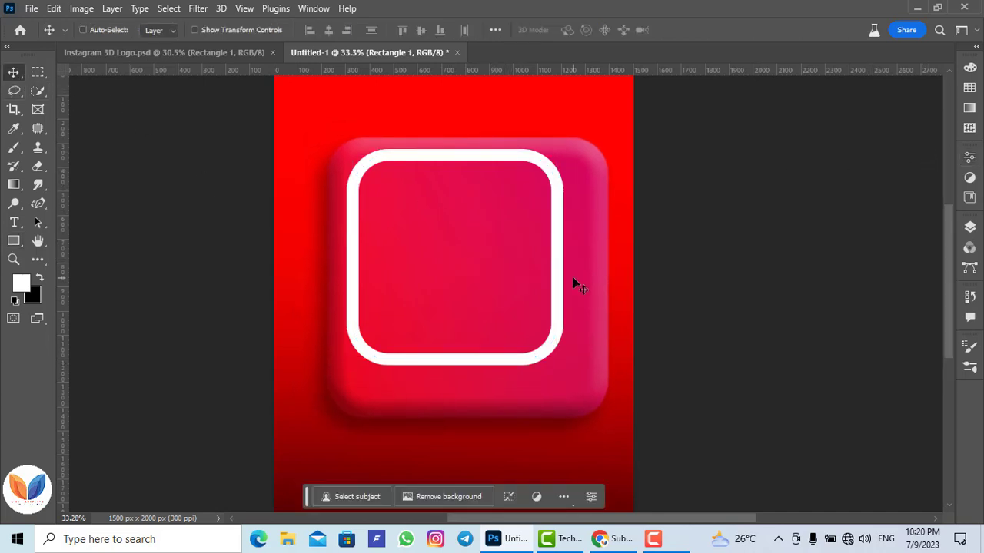
drag(574, 279, 560, 264)
click(559, 185)
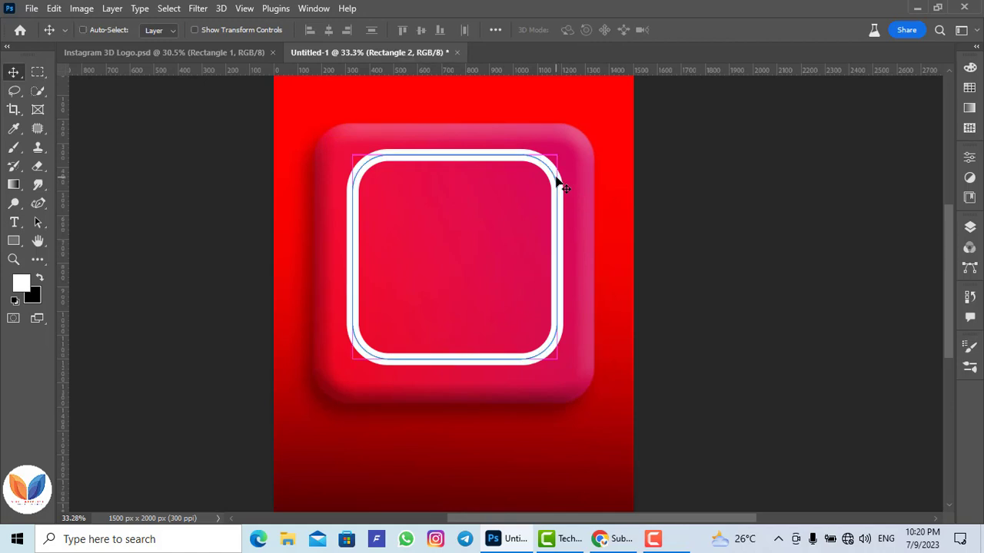
key(ctrl+t)
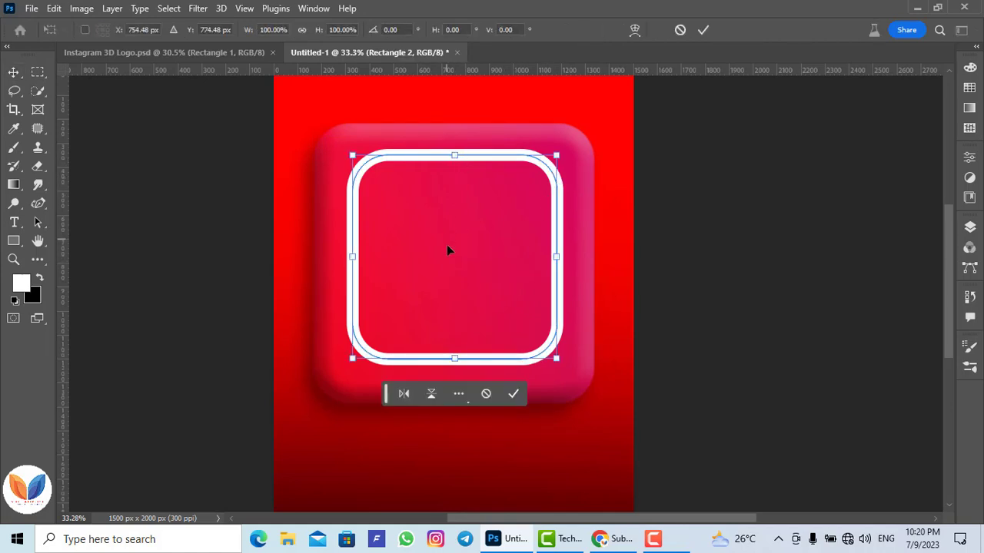
drag(448, 246, 446, 249)
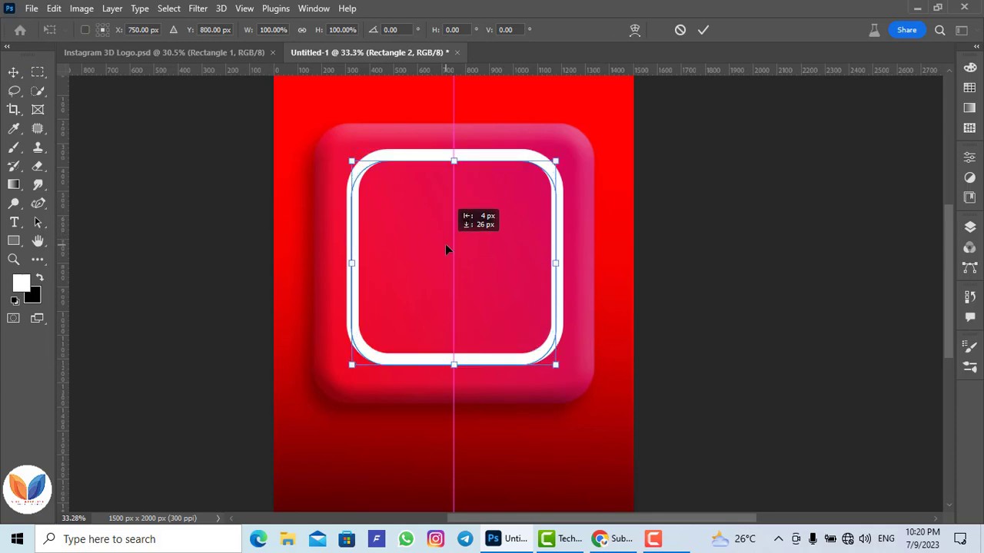
drag(445, 248, 448, 236)
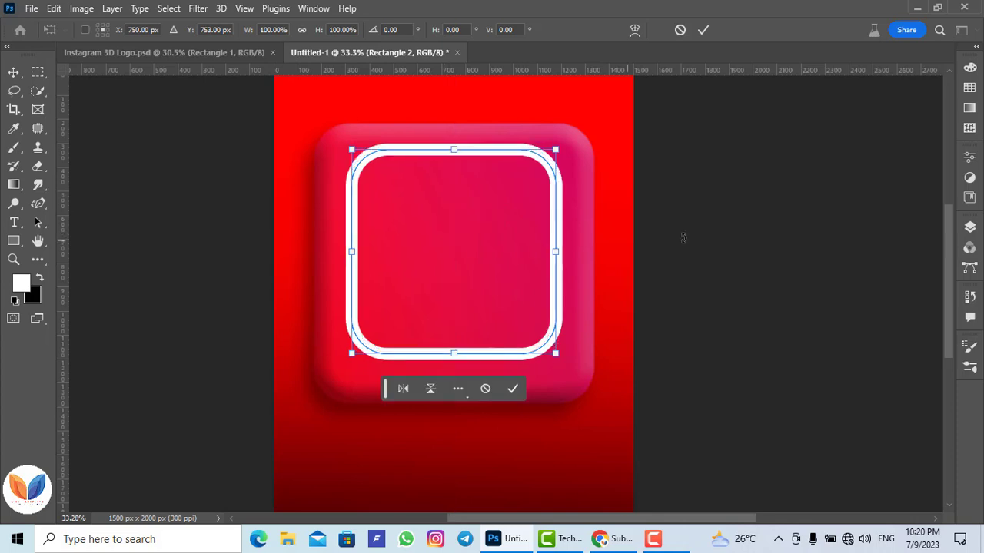
click(681, 30)
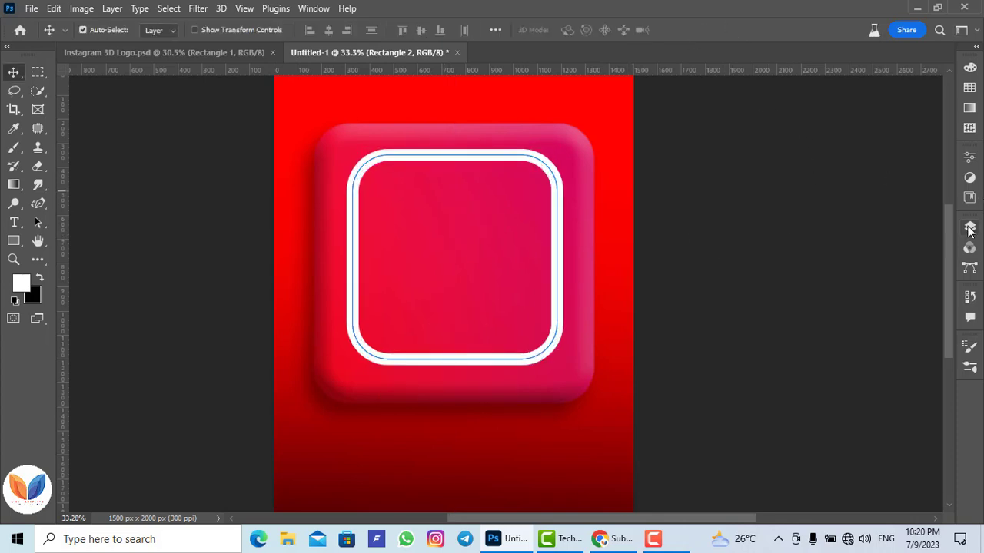
Step: Align Rectangle 2's horizontal and vertical centers to Rectangle 1, then reselect Rectangle 2
click(969, 227)
ctrl+click(881, 347)
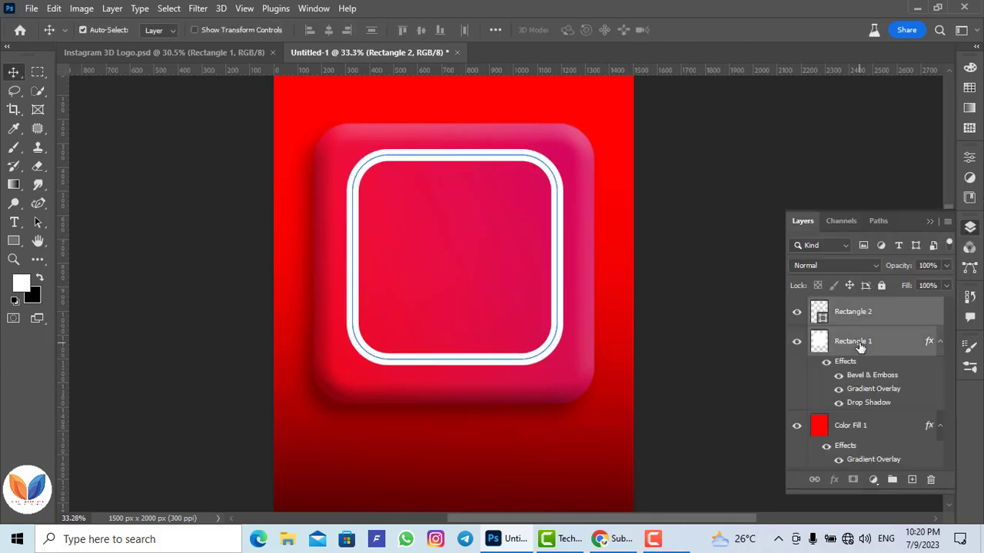
click(329, 31)
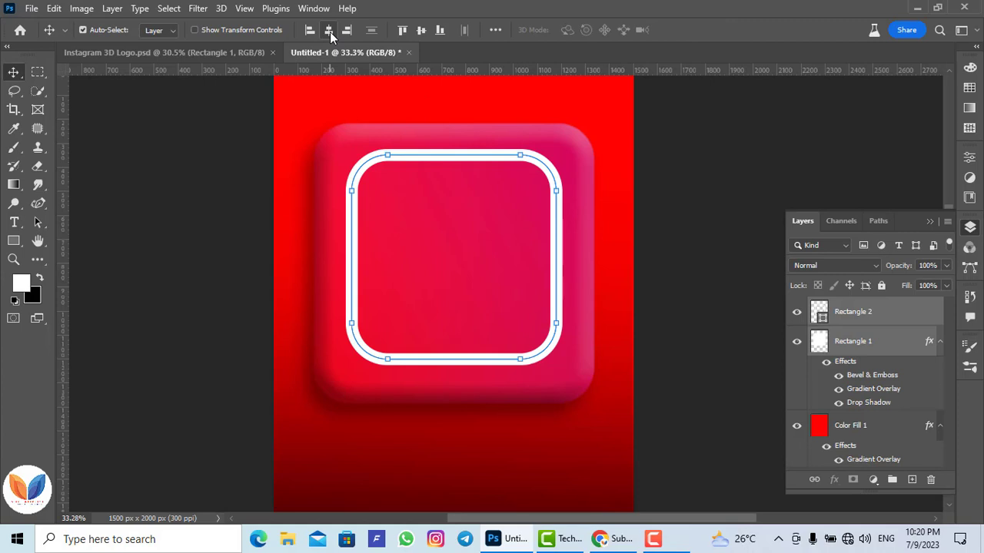
click(420, 31)
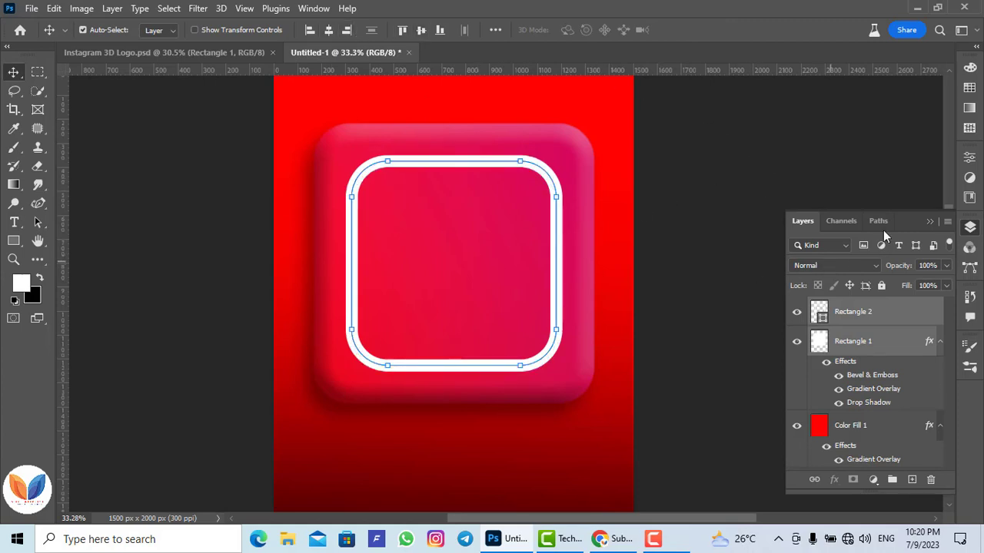
click(890, 313)
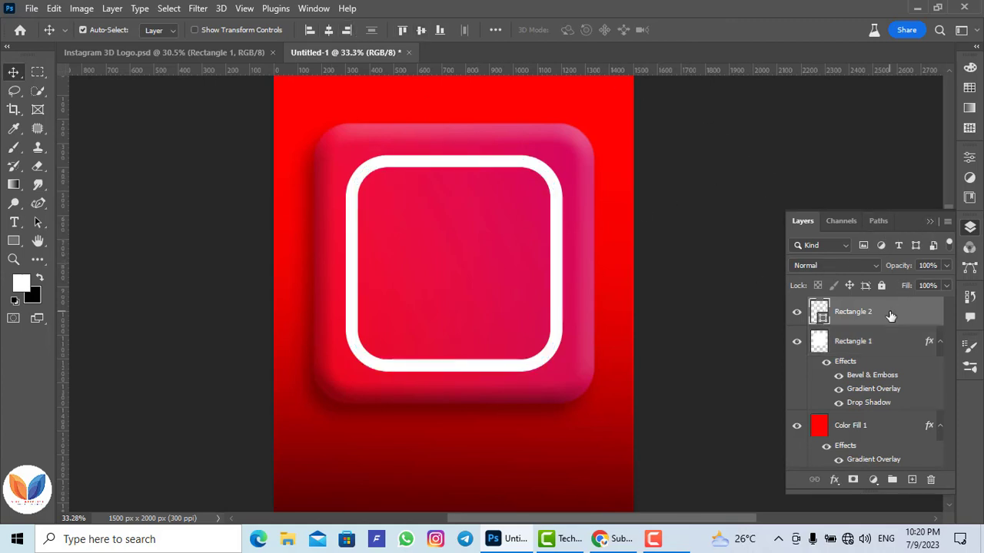
click(837, 476)
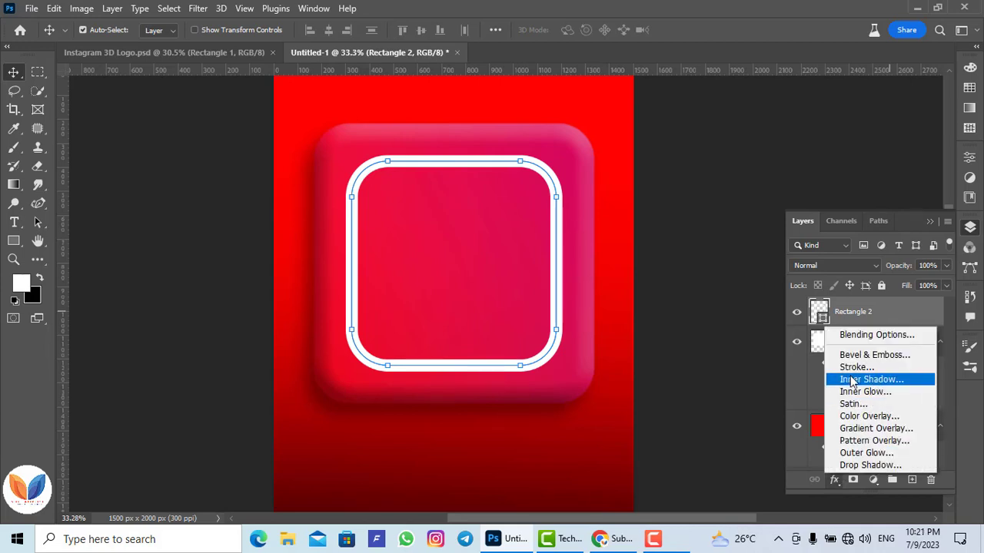
Step: Give Rectangle 2 an Inner Bevel & Emboss effect
click(865, 335)
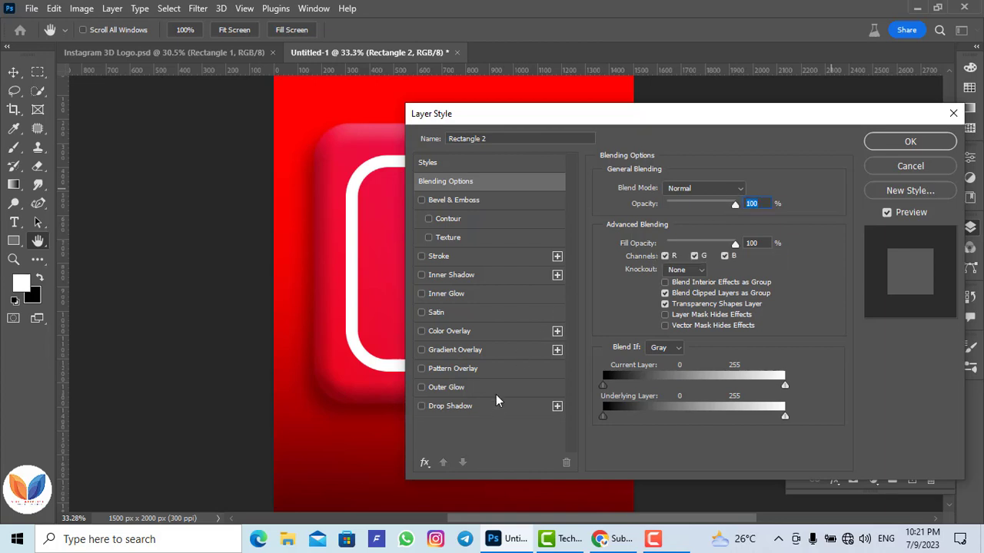
click(460, 199)
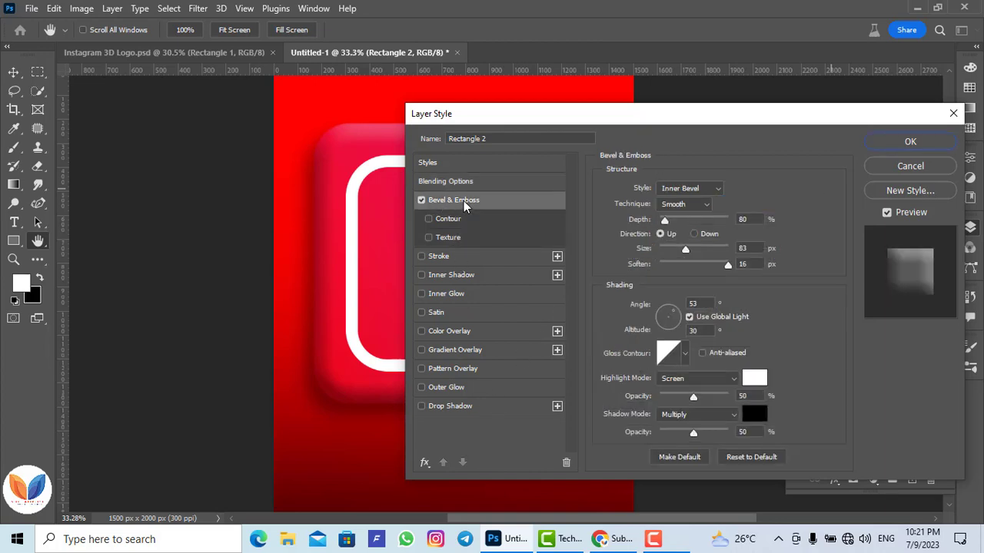
drag(576, 120, 589, 112)
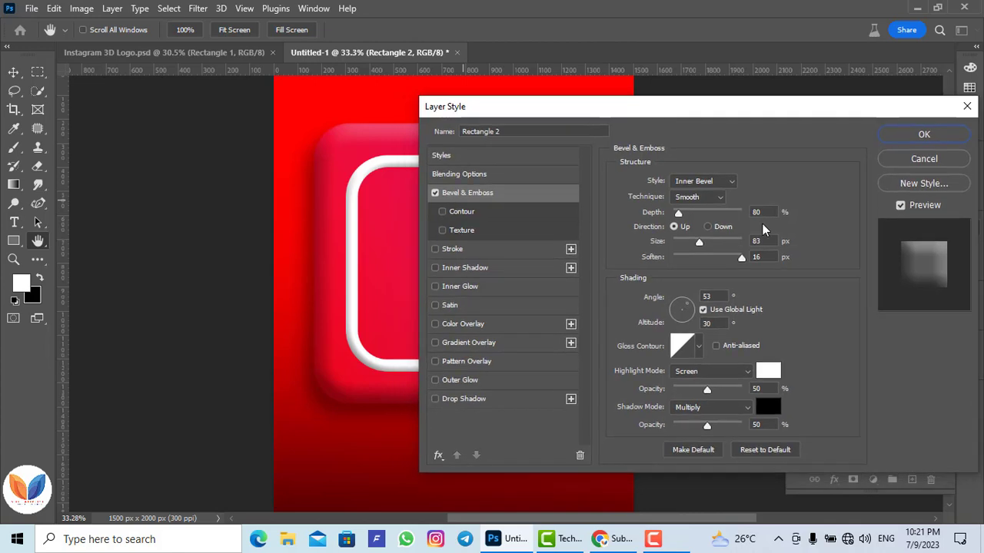
click(761, 241)
click(763, 257)
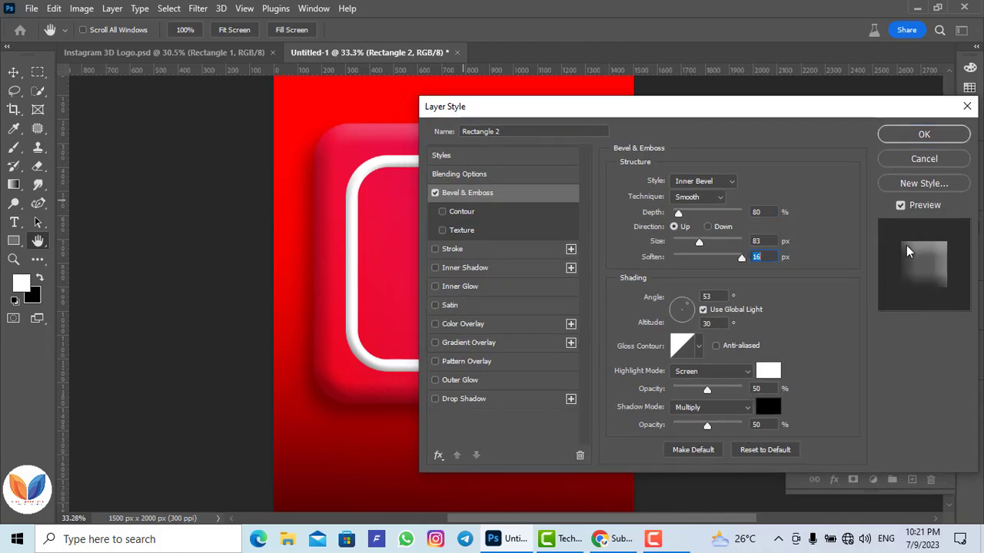
click(924, 135)
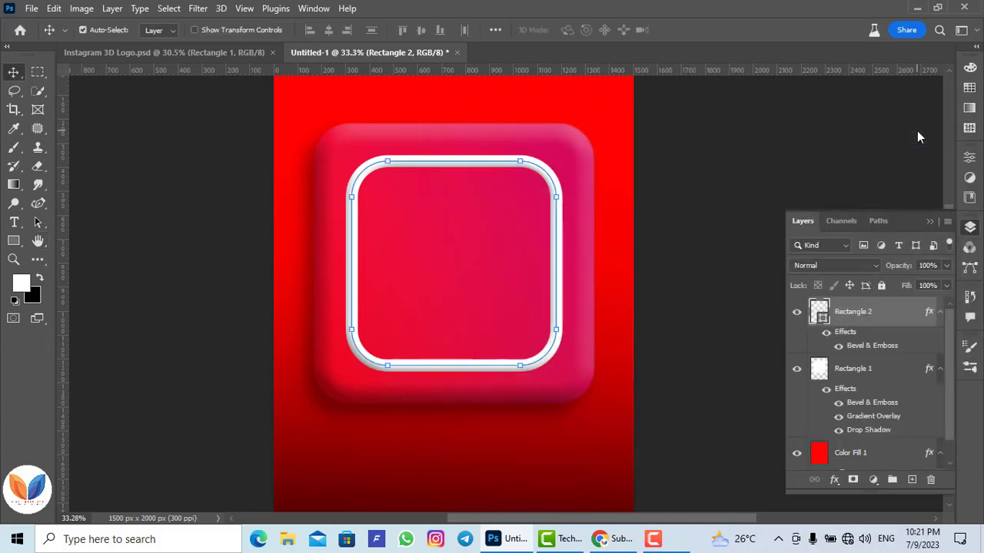
Step: Add a Drop Shadow of size 75 to Rectangle 2
double_click(930, 314)
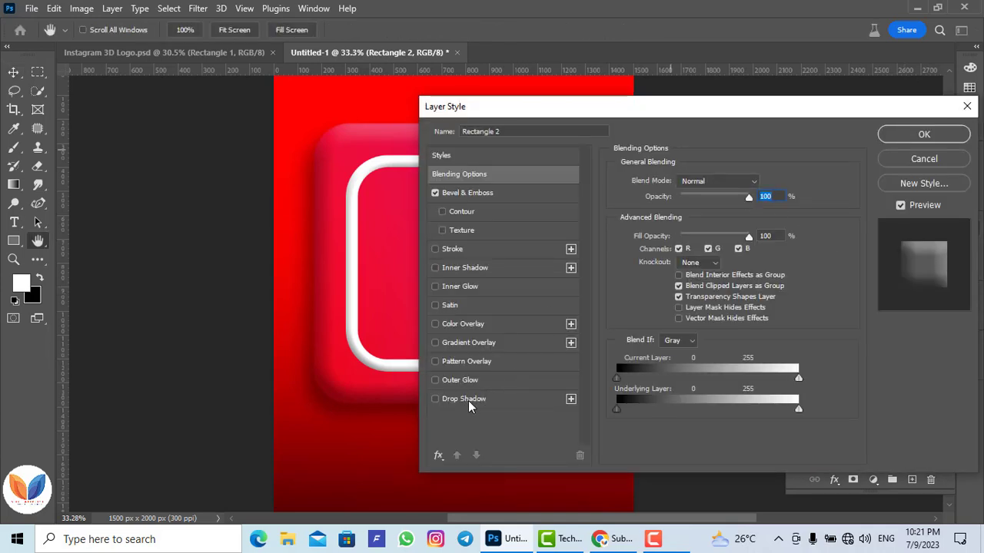
click(437, 400)
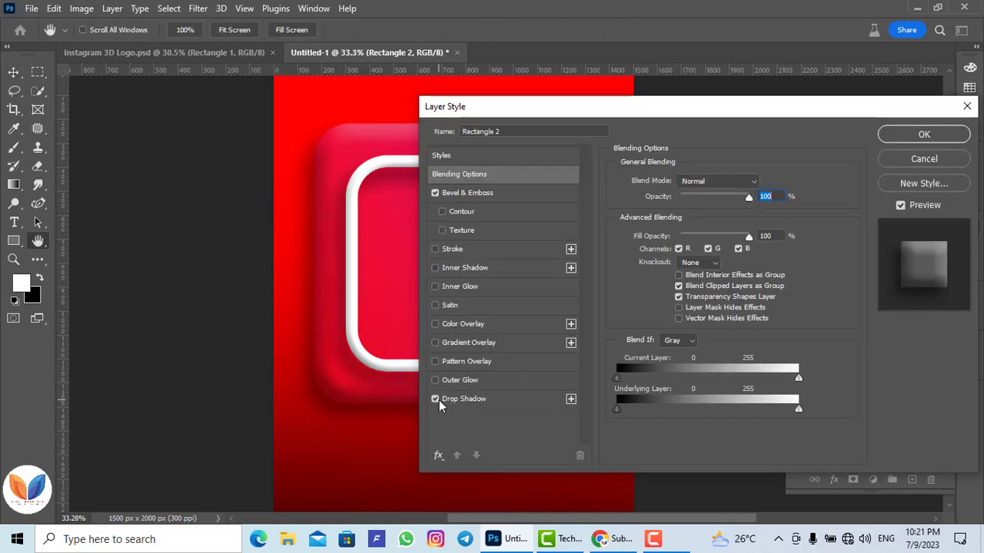
click(552, 405)
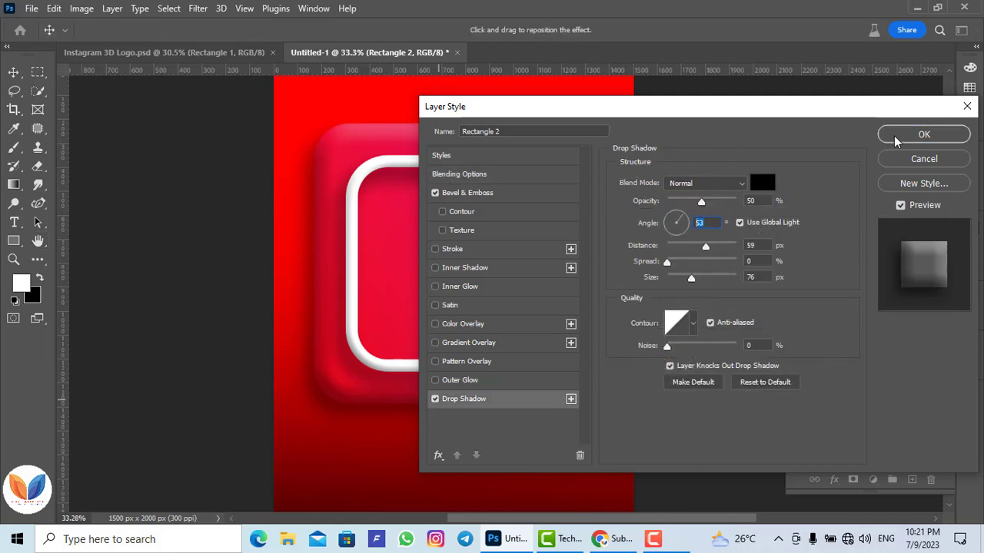
key(Tab)
key(Tab)
key(Tab)
text(75)
click(908, 137)
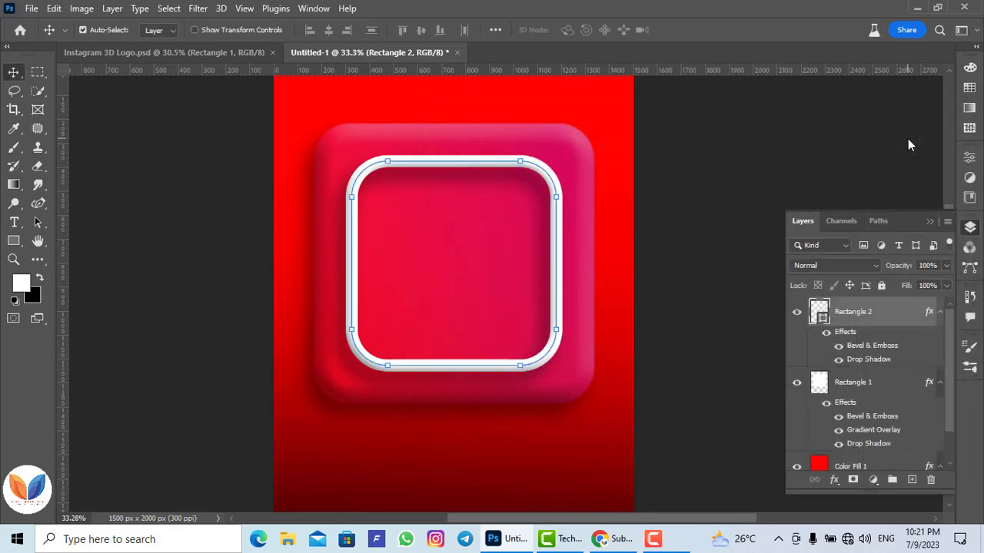
Step: Draw Ellipse 1, a 366 px white-stroked circle, at the centre of the ring
click(14, 241)
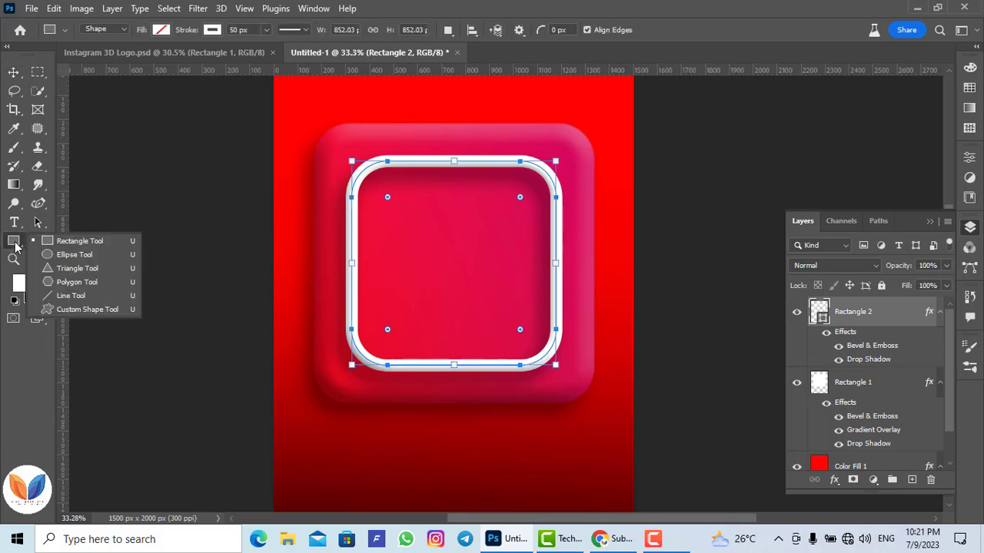
click(60, 254)
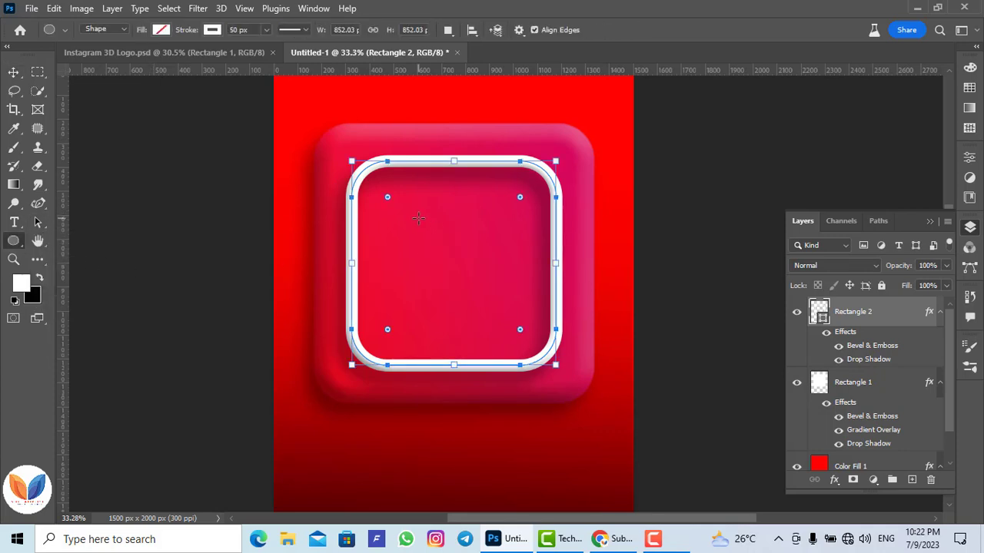
drag(414, 217, 502, 355)
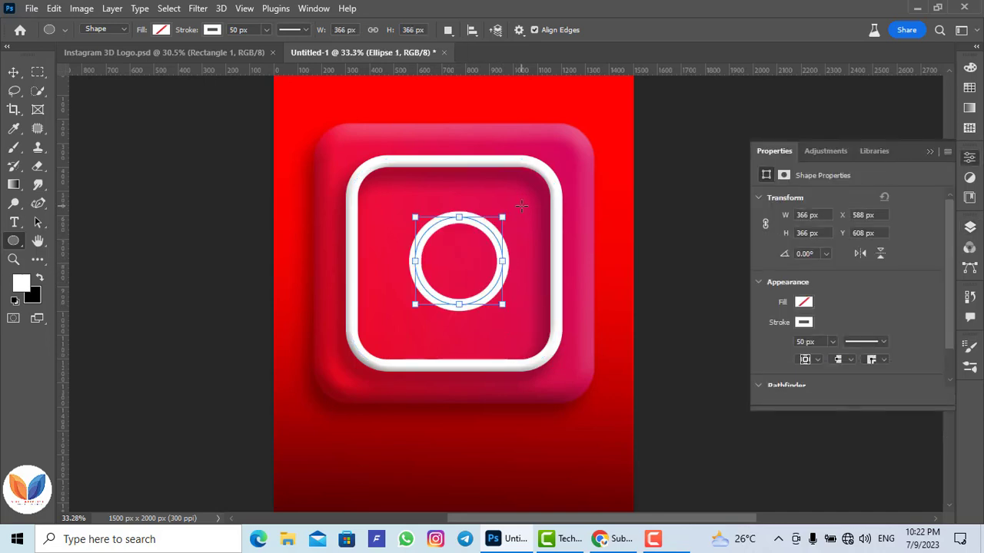
click(930, 151)
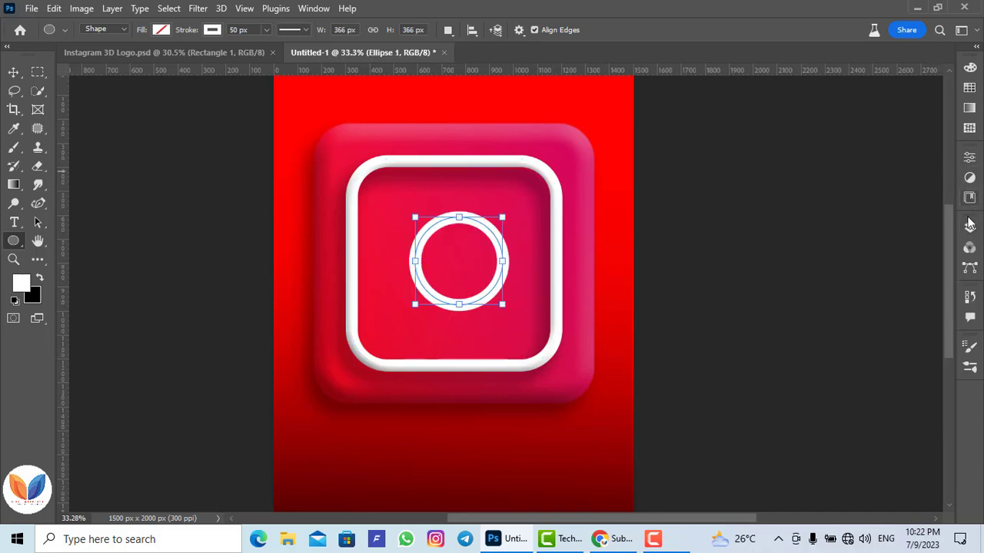
click(970, 227)
Step: Copy Rectangle 2's bevel and drop shadow layer style onto Ellipse 1
click(845, 346)
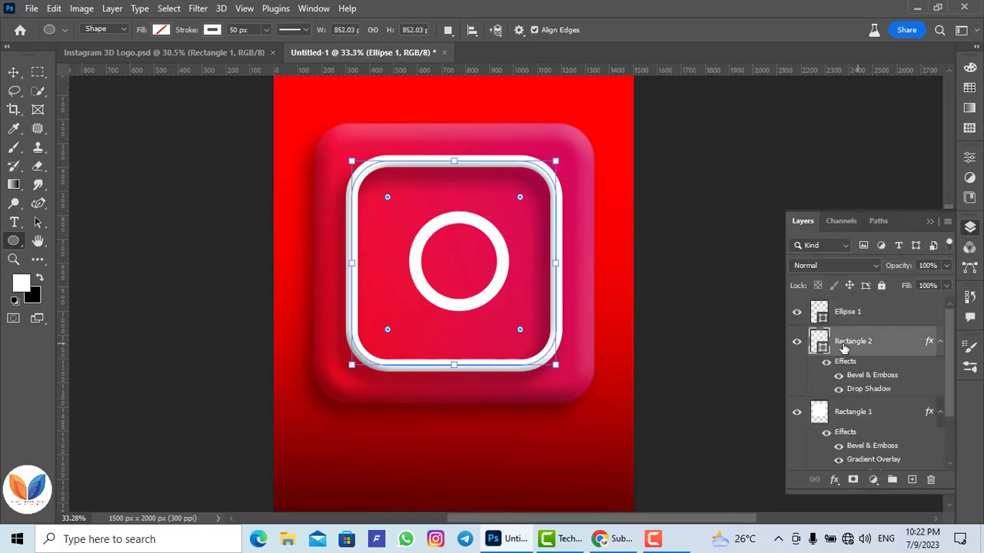
right_click(858, 348)
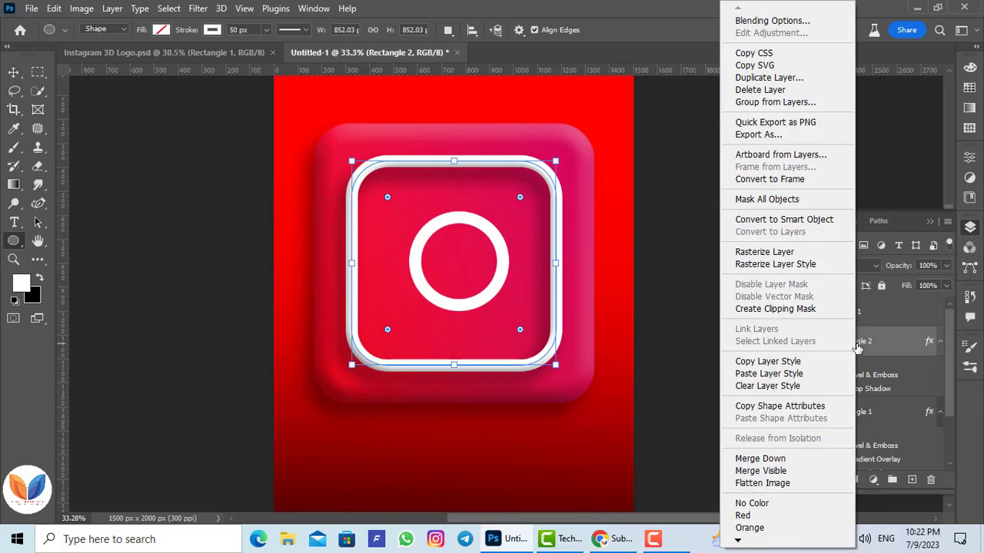
click(781, 363)
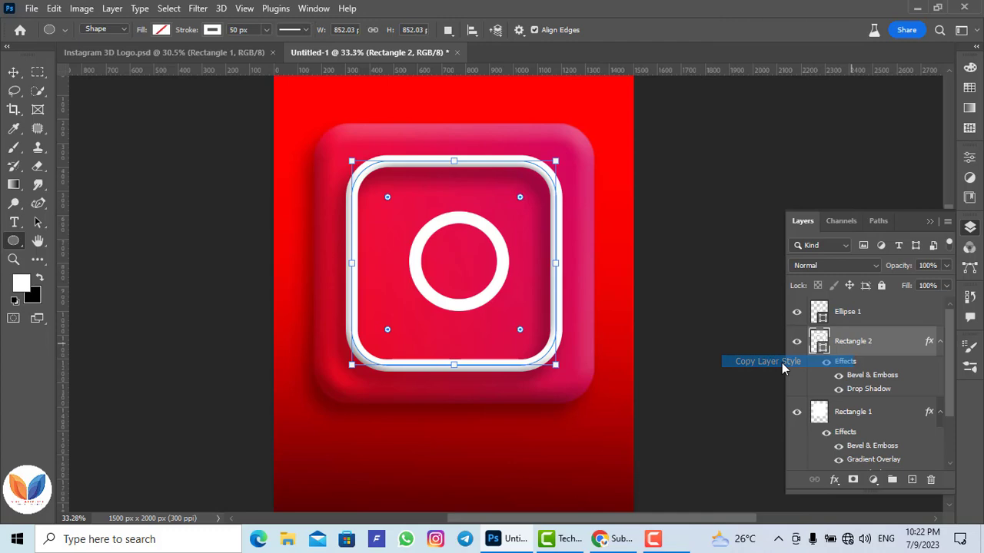
click(856, 314)
right_click(854, 315)
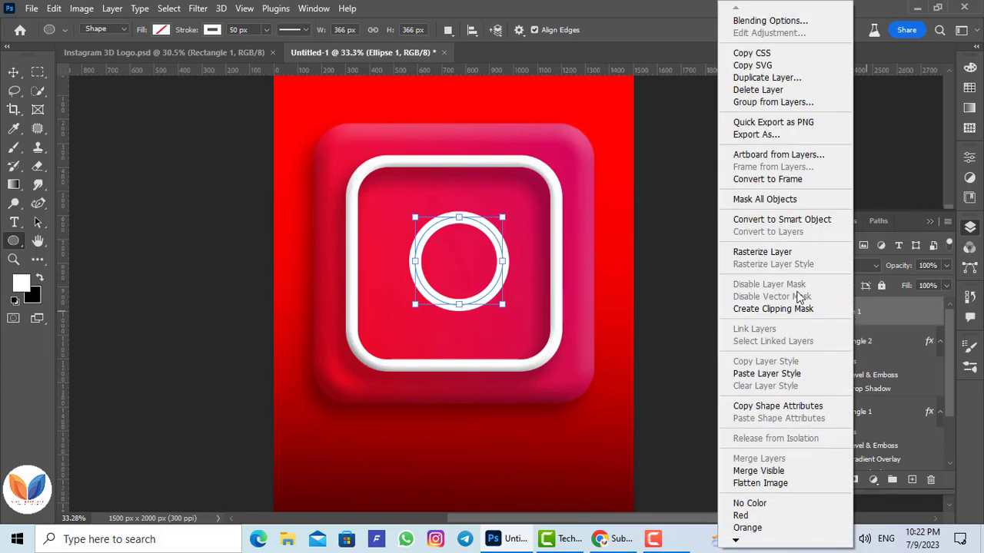
click(769, 374)
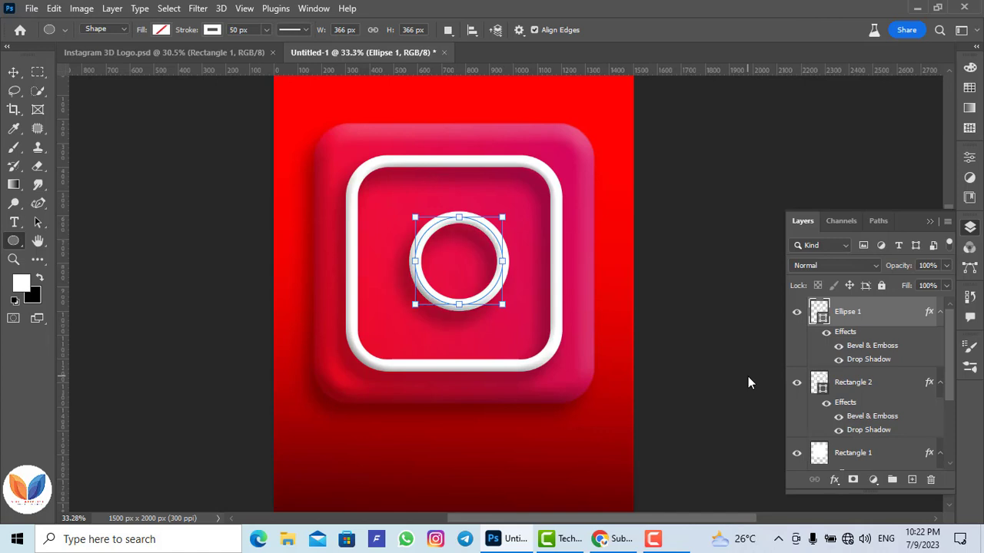
Step: Enlarge the Ellipse 1 ring to about 394.51 px across
click(931, 222)
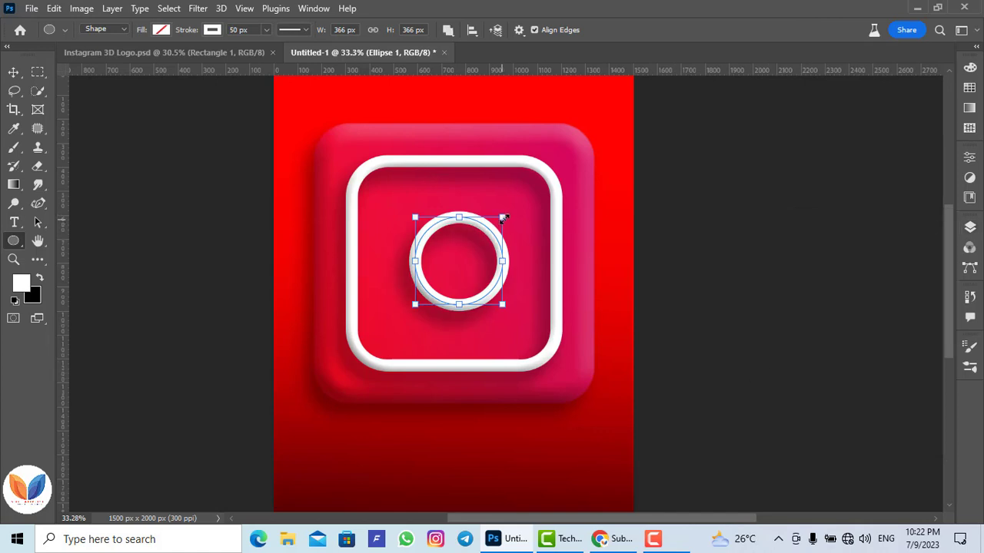
drag(503, 219, 509, 210)
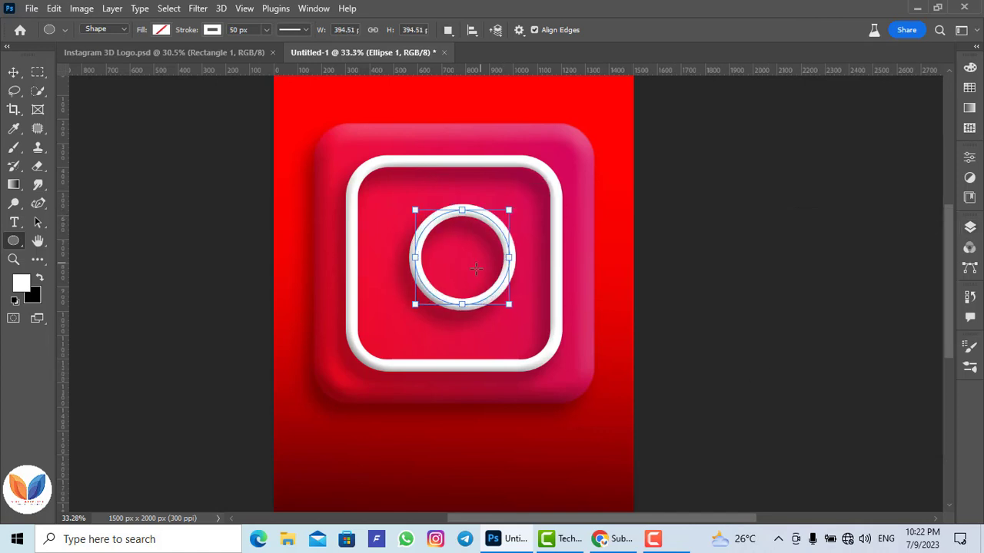
click(14, 72)
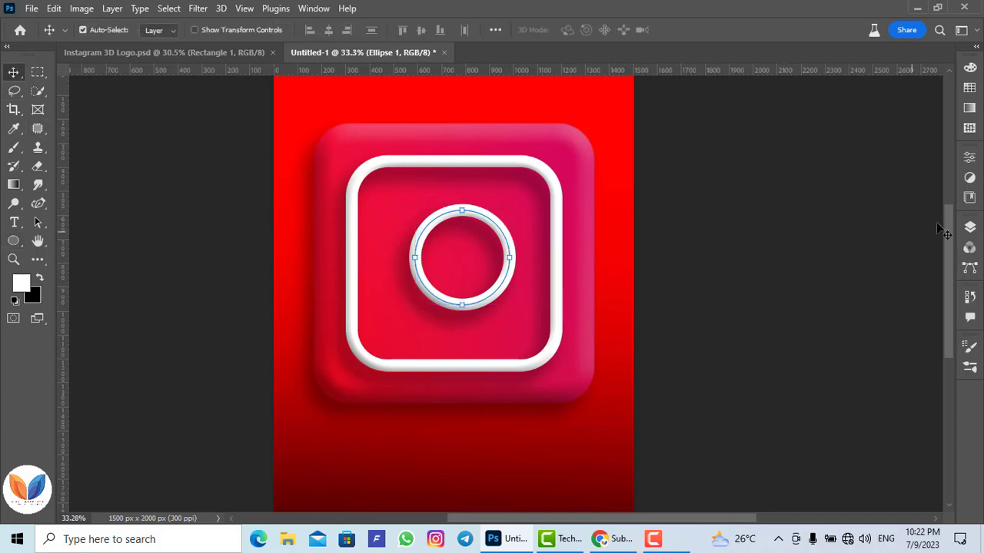
Step: Align Ellipse 1's horizontal and vertical centers with Rectangle 2
click(970, 226)
shift+click(865, 382)
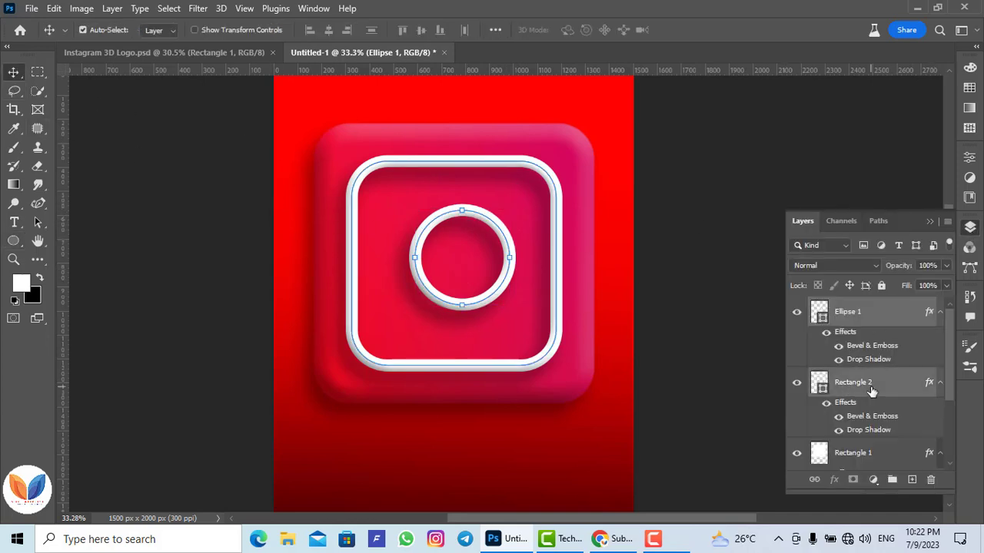
click(328, 30)
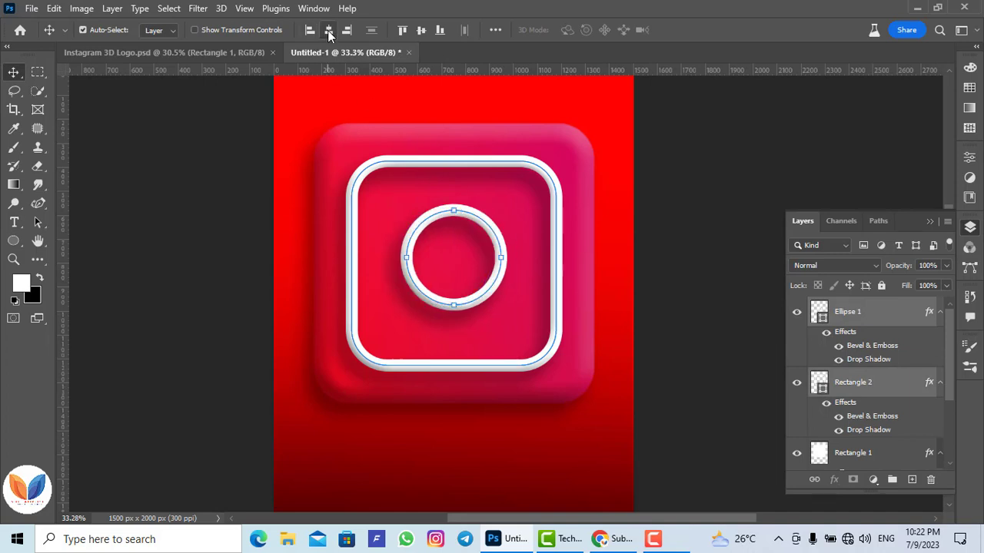
click(420, 30)
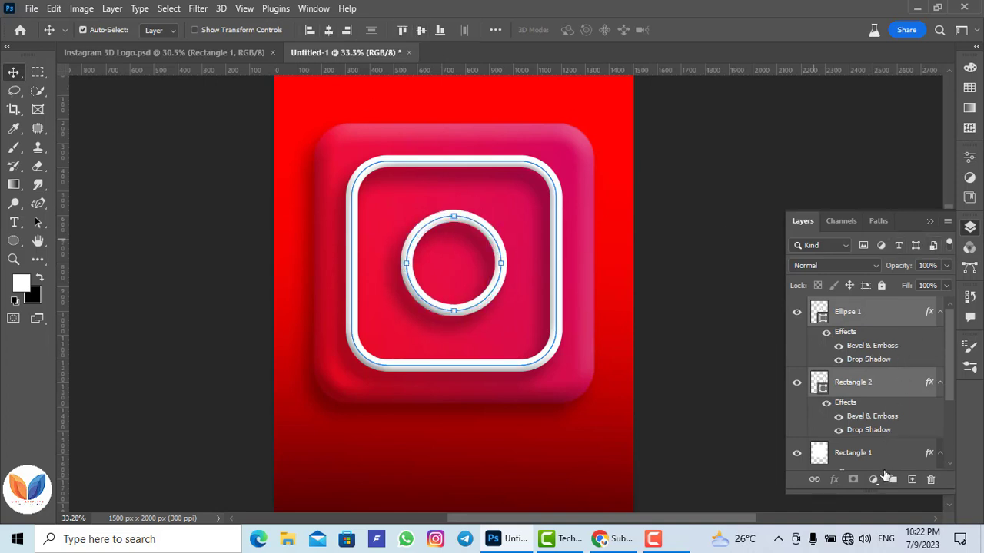
click(17, 246)
Step: Draw a small white-filled circle, Ellipse 2, near the ring's top-right corner
click(67, 254)
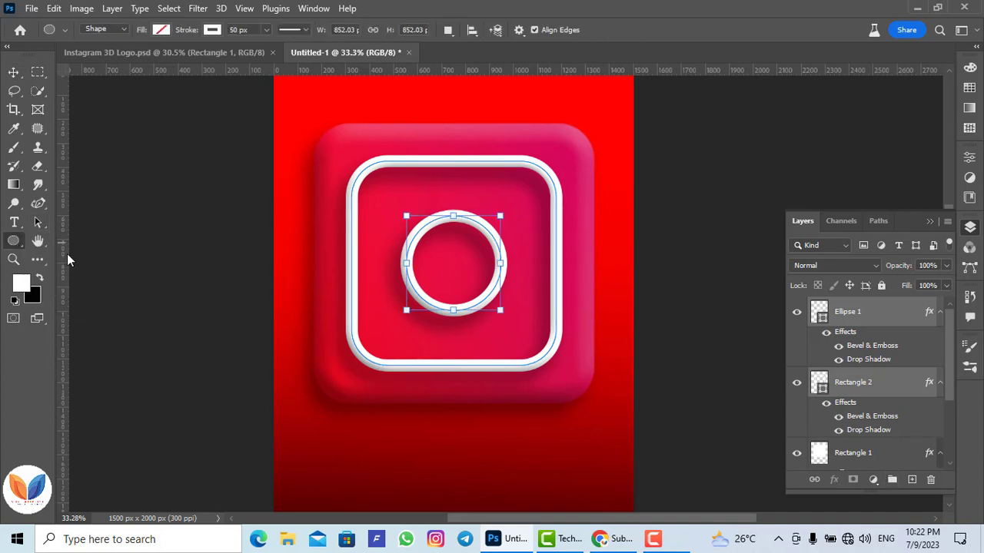
drag(507, 195, 532, 220)
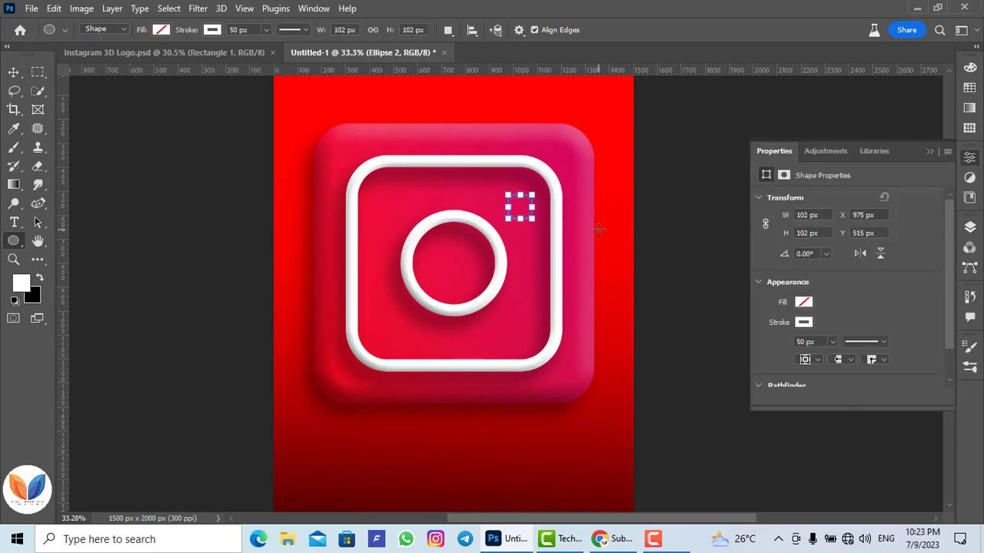
click(804, 304)
click(772, 327)
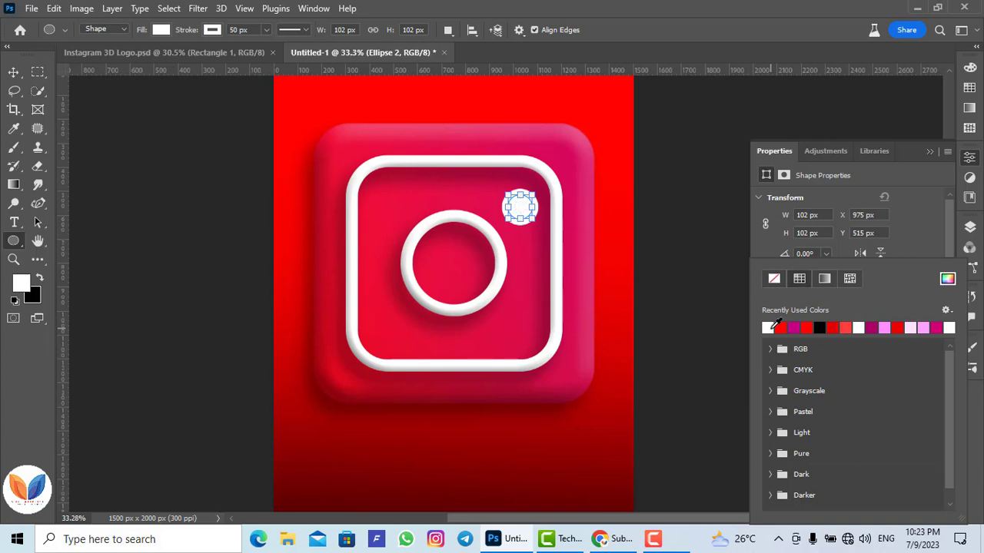
click(929, 151)
Step: Paste the ring's Bevel & Emboss and Drop Shadow style onto Ellipse 2
click(970, 227)
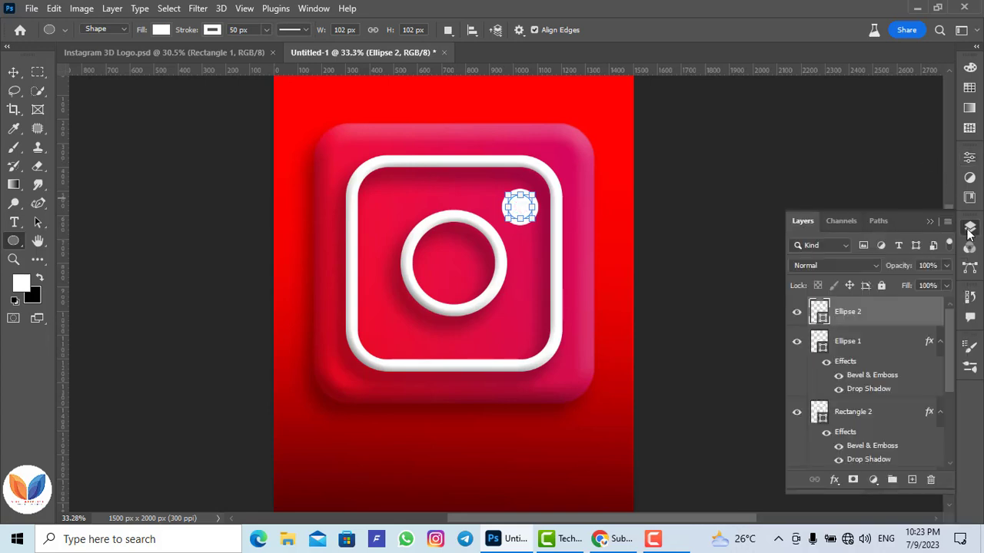
right_click(865, 317)
click(780, 373)
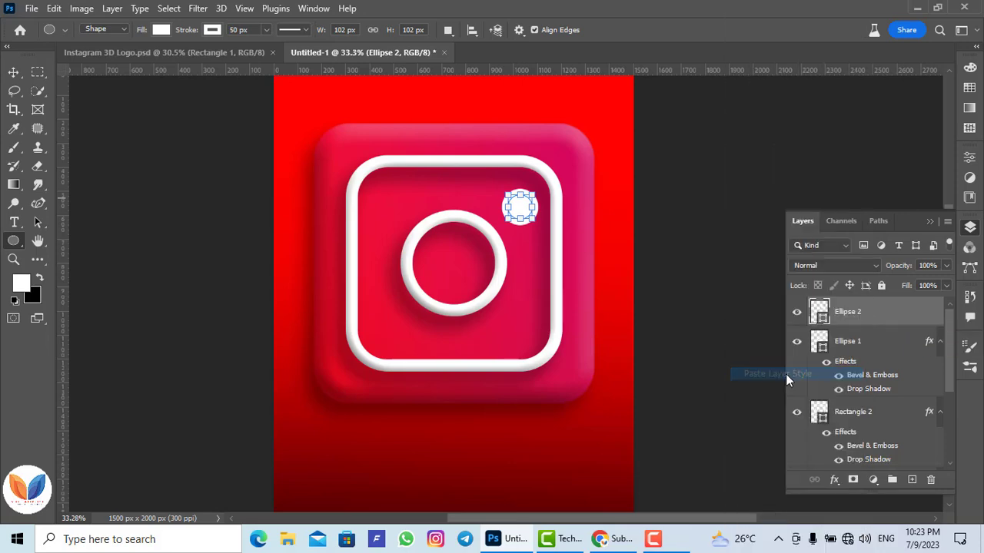
click(752, 199)
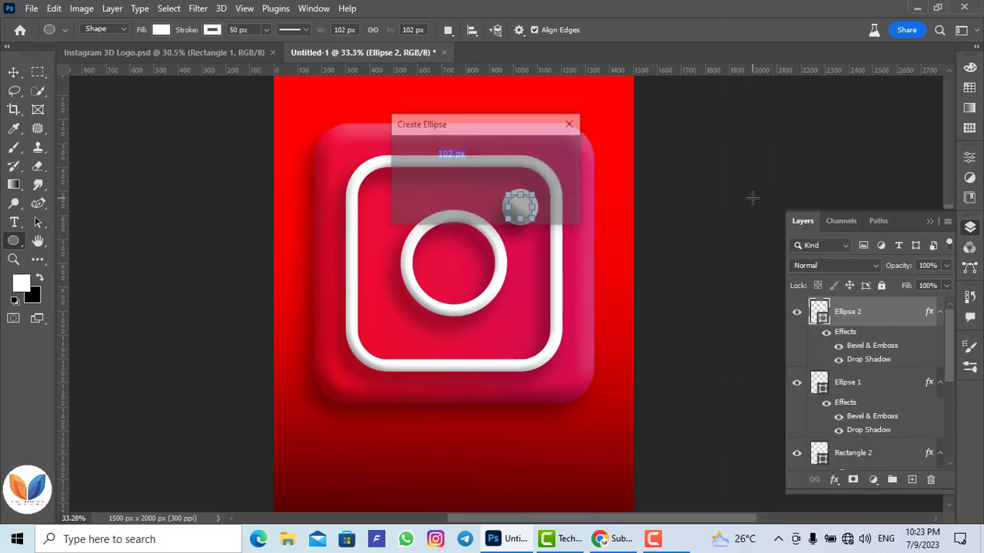
Step: Select the Ellipse 2 dot and scale it down to about 76.45%
click(569, 124)
key(v)
click(119, 206)
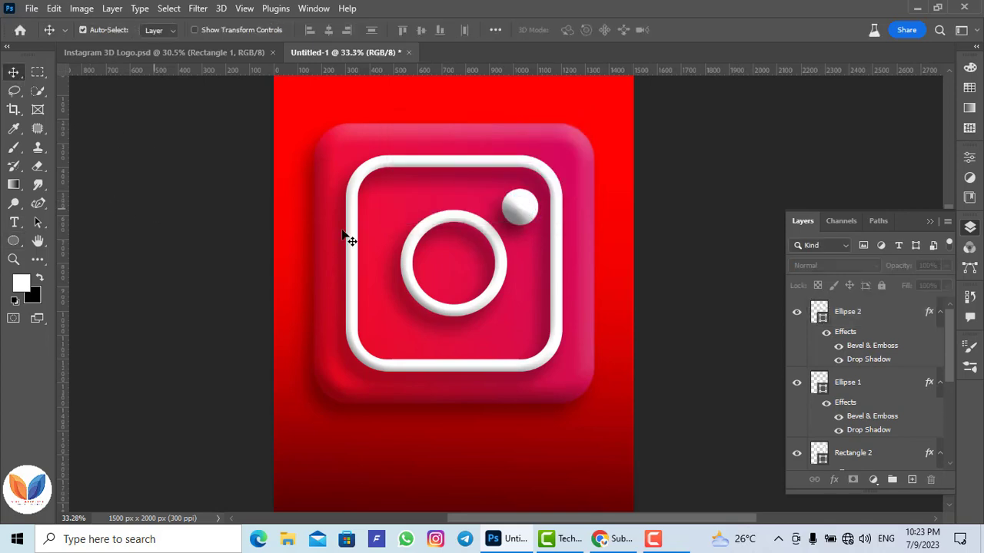
click(491, 207)
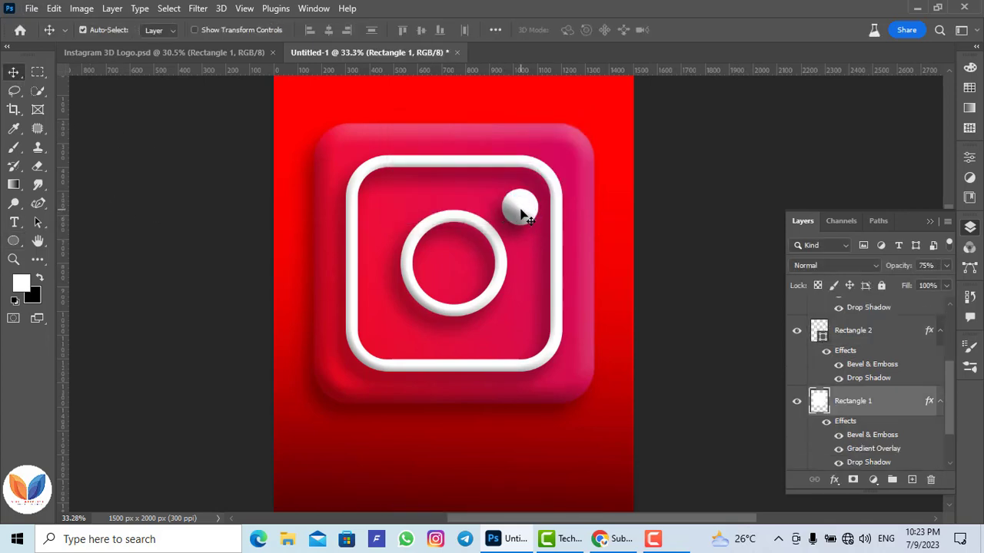
click(520, 208)
key(ctrl+t)
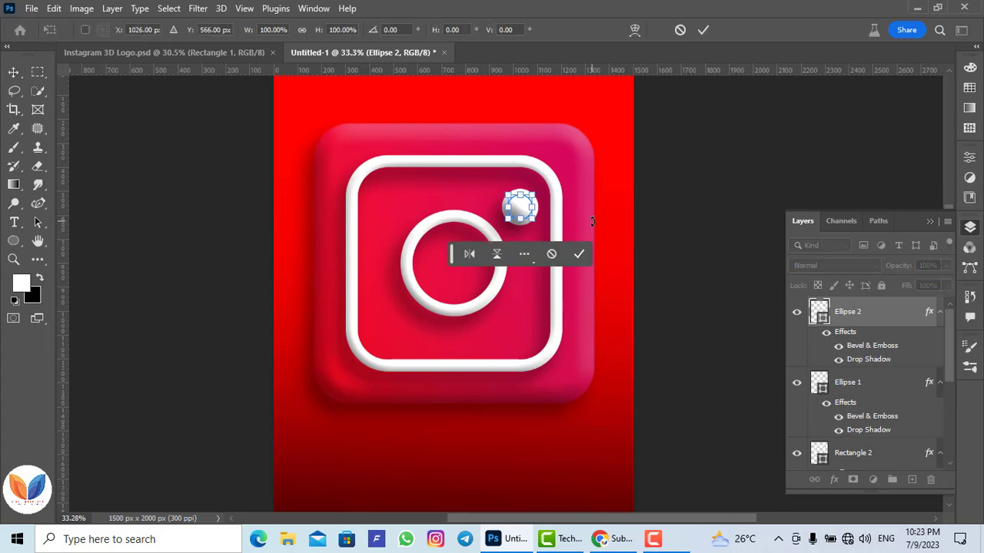
drag(537, 193, 529, 196)
drag(529, 193, 531, 198)
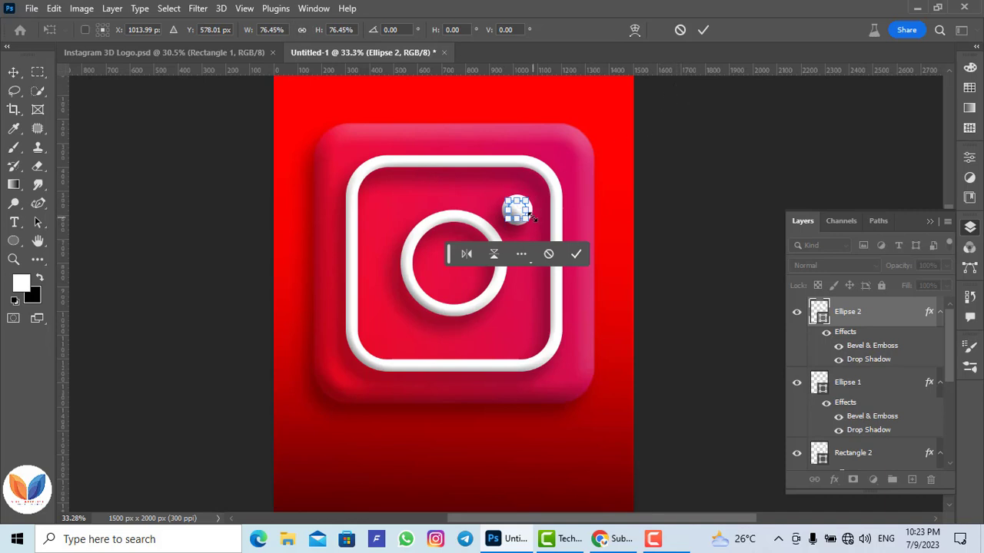
drag(523, 206, 524, 206)
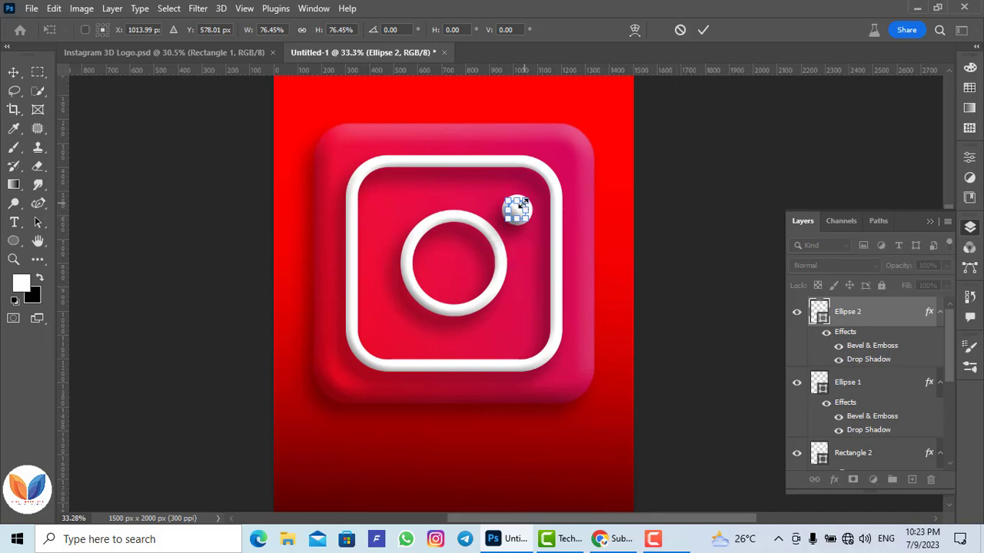
click(703, 29)
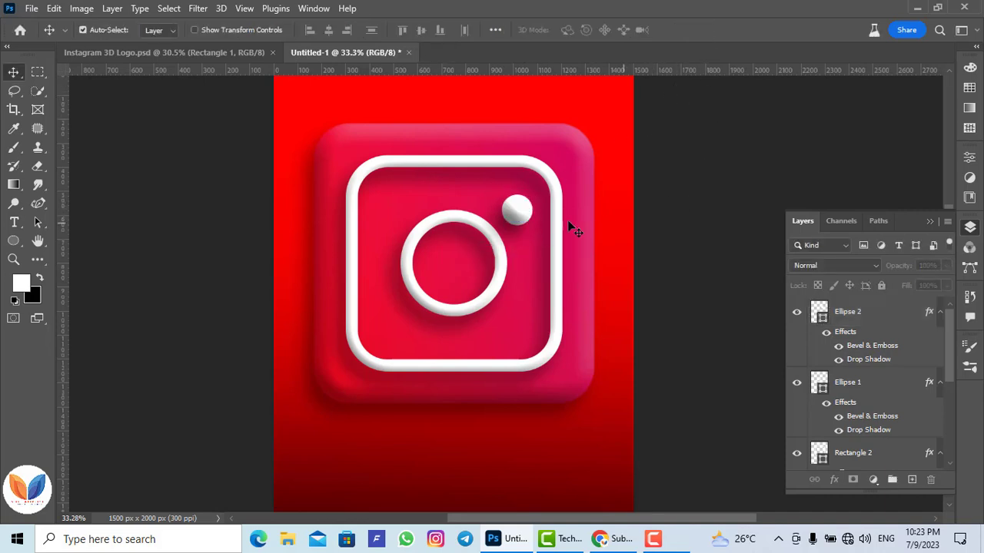
Step: Move the dot up 39 px into the corner and shrink it slightly further
drag(520, 216, 520, 206)
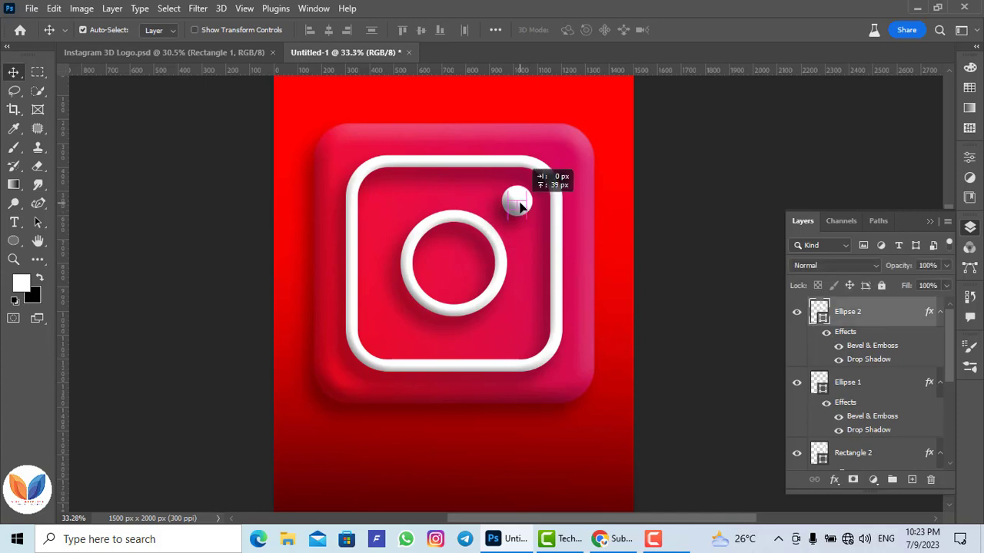
key(ctrl+t)
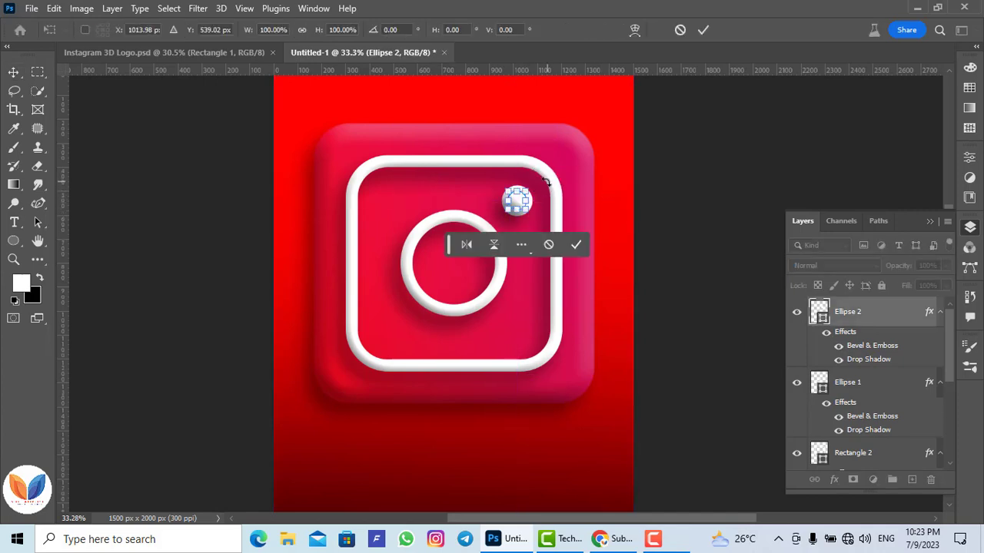
drag(531, 185, 528, 191)
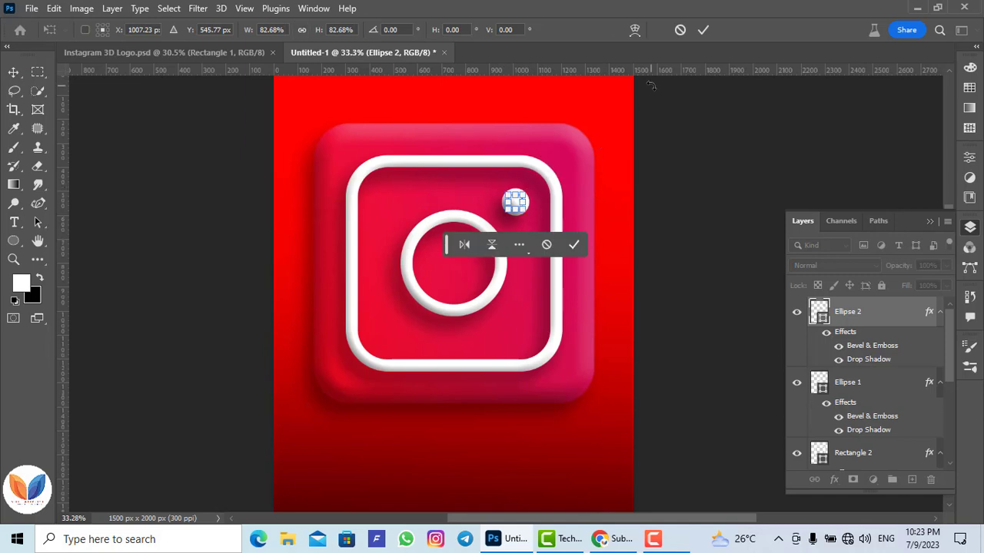
click(703, 30)
Step: Recentre the Untitled-1 logo in view and collapse the Layers panel
scroll(734, 216, down, 3)
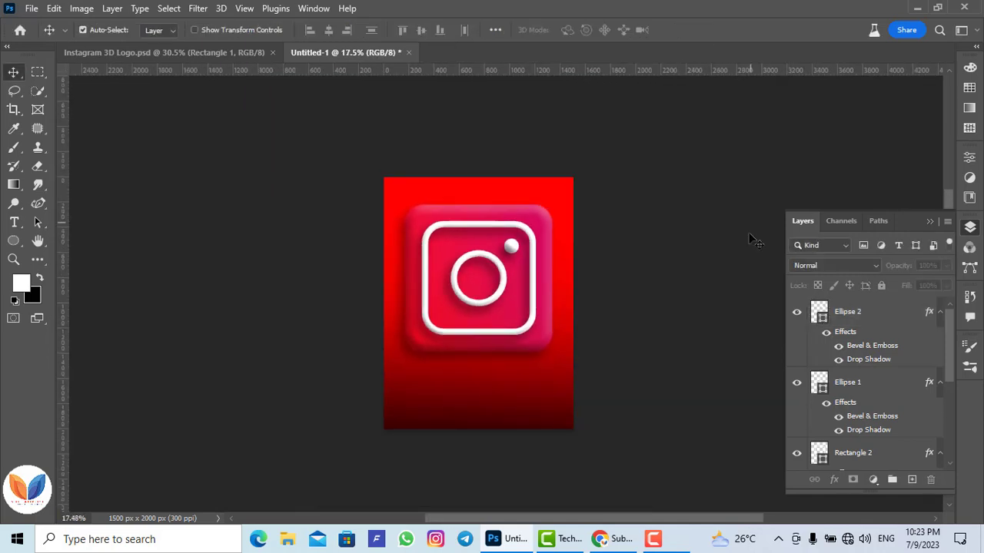
scroll(452, 285, up, 2)
drag(500, 292, 510, 263)
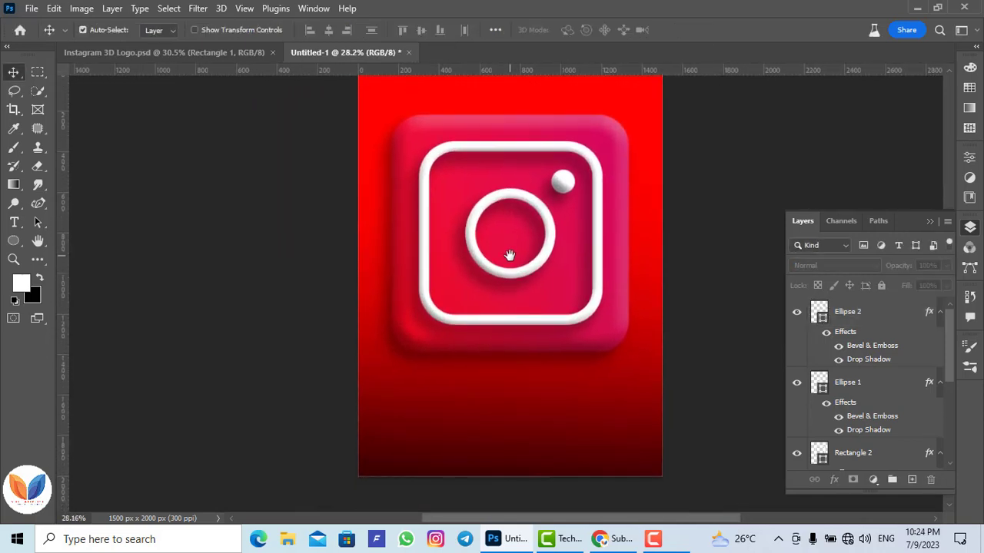
scroll(494, 243, up, 1)
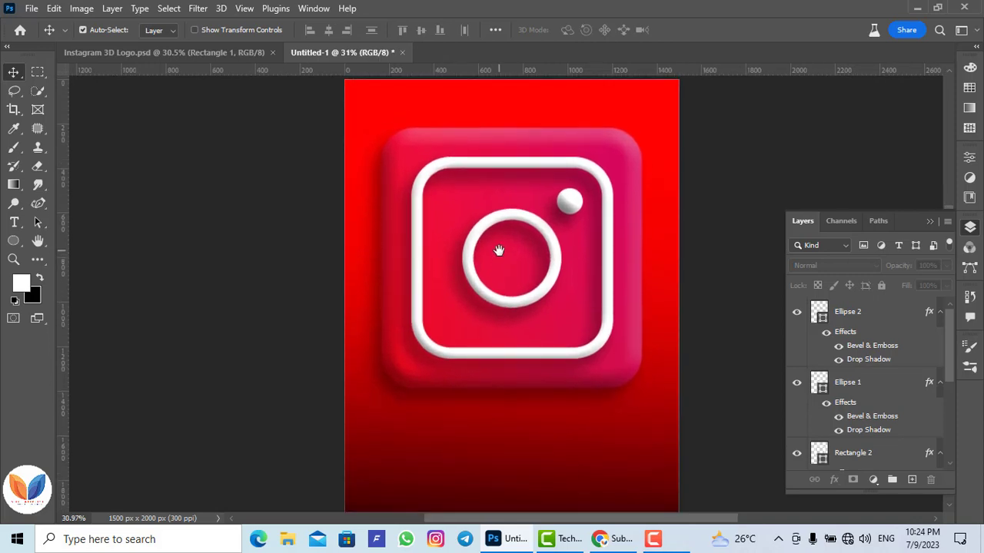
click(930, 221)
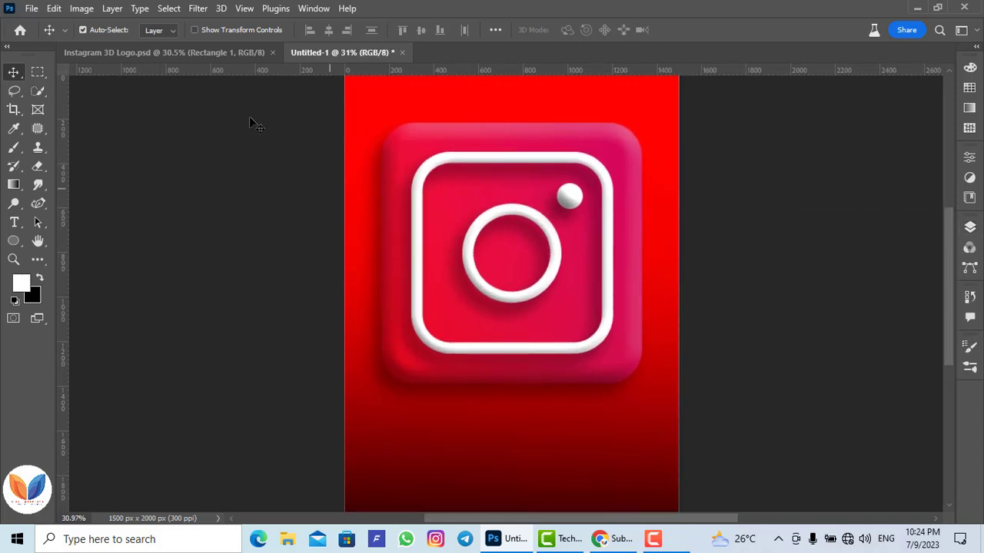
Step: Compare against the Instagram 3D Logo.psd reference, then return to Untitled-1
click(195, 52)
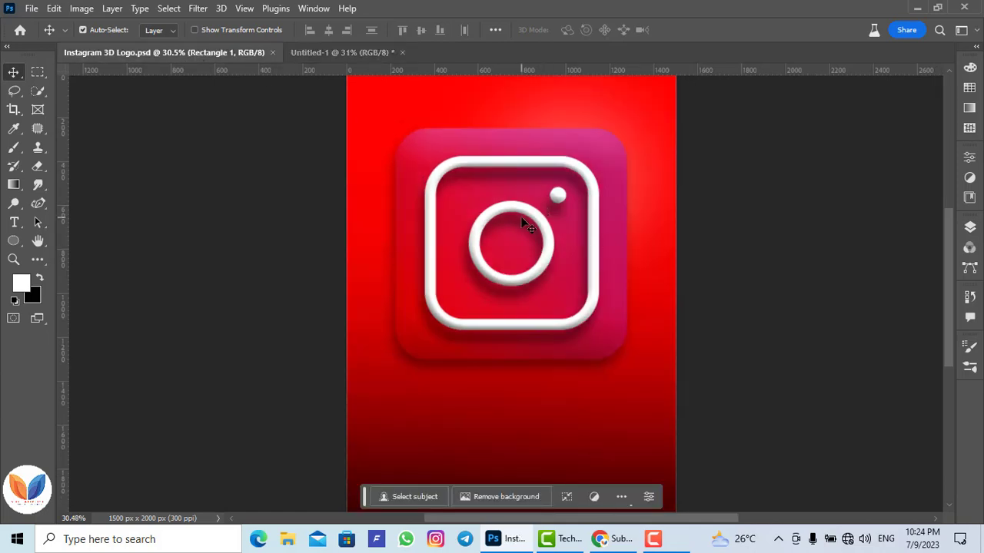
scroll(522, 223, up, 2)
scroll(523, 222, up, 2)
scroll(523, 223, down, 2)
scroll(522, 225, down, 2)
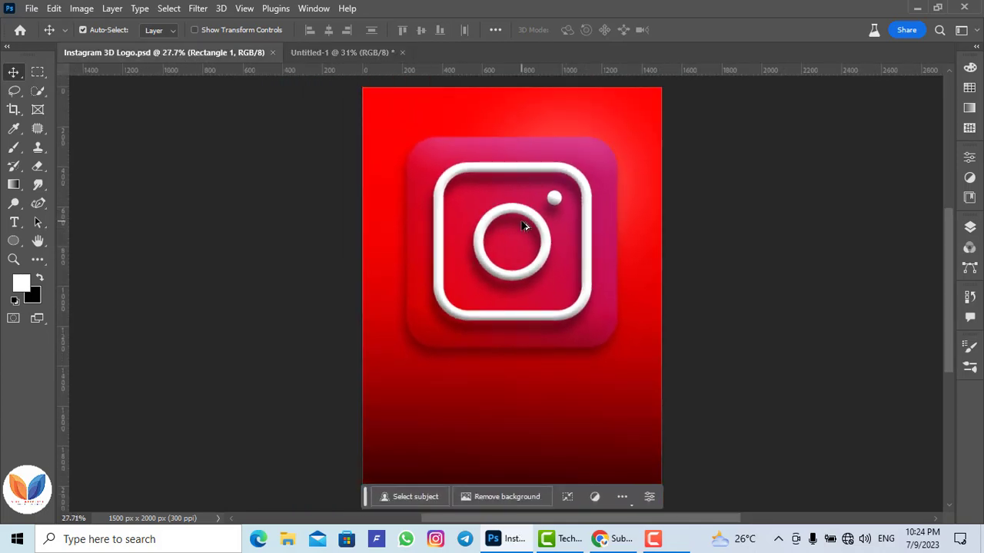
scroll(523, 225, up, 1)
click(329, 52)
scroll(523, 212, down, 1)
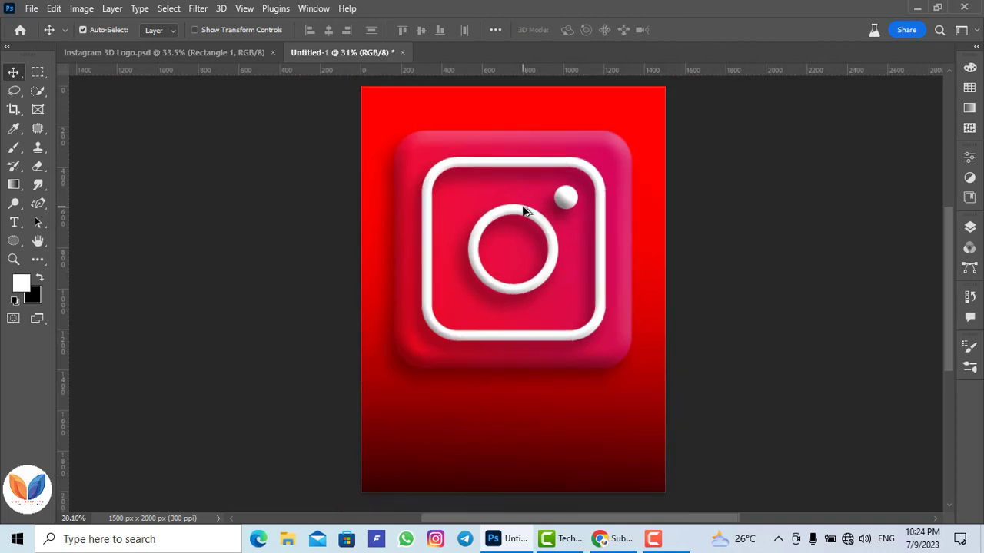
scroll(527, 231, up, 1)
scroll(529, 235, up, 1)
scroll(527, 237, down, 1)
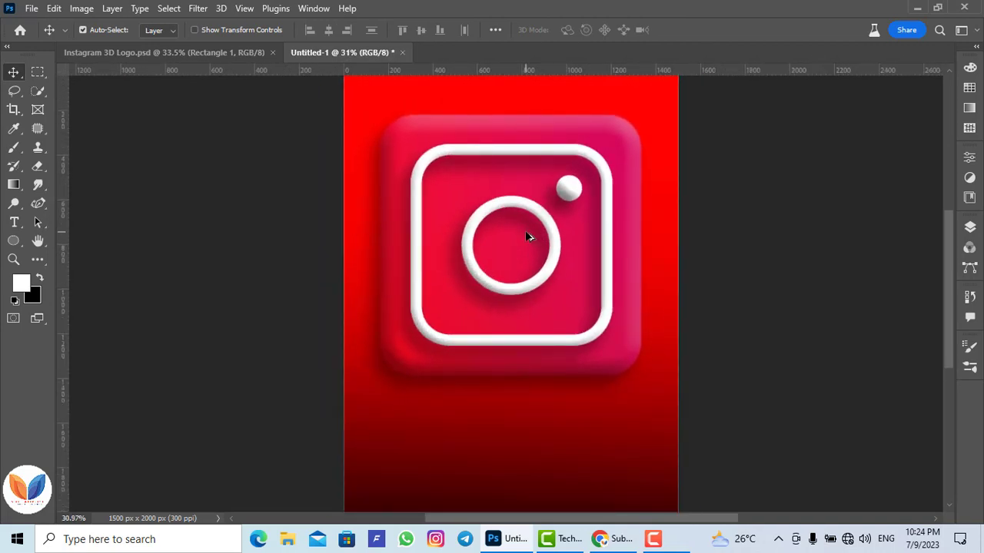
Step: Select the magenta square, then the Rectangle 2 white outline layer in the Layers list
click(619, 151)
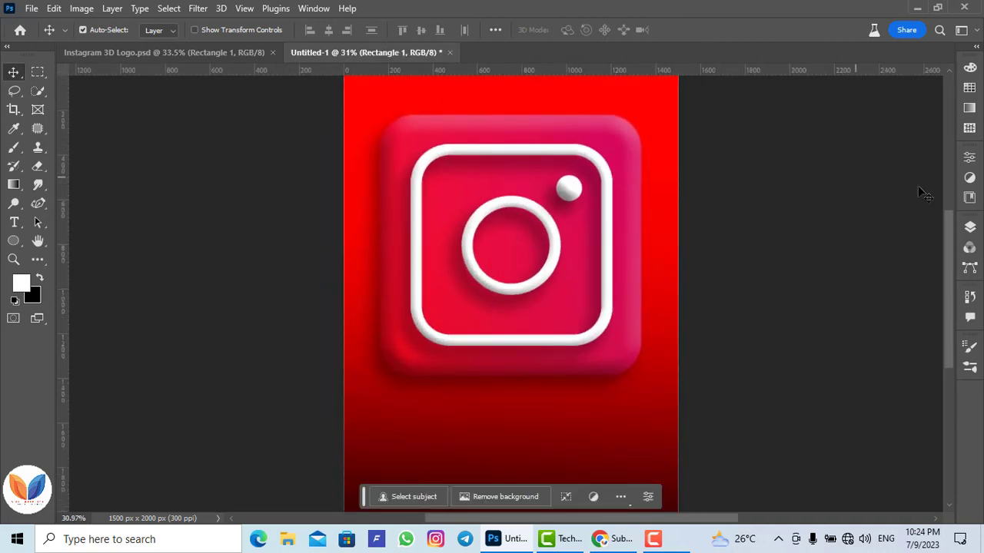
click(970, 226)
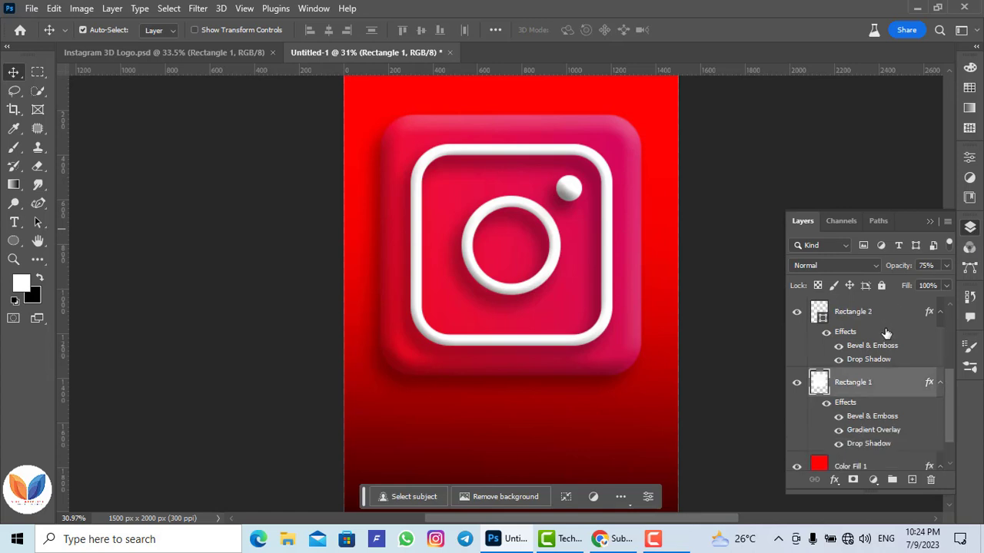
click(868, 314)
scroll(877, 323, up, 2)
scroll(876, 327, down, 2)
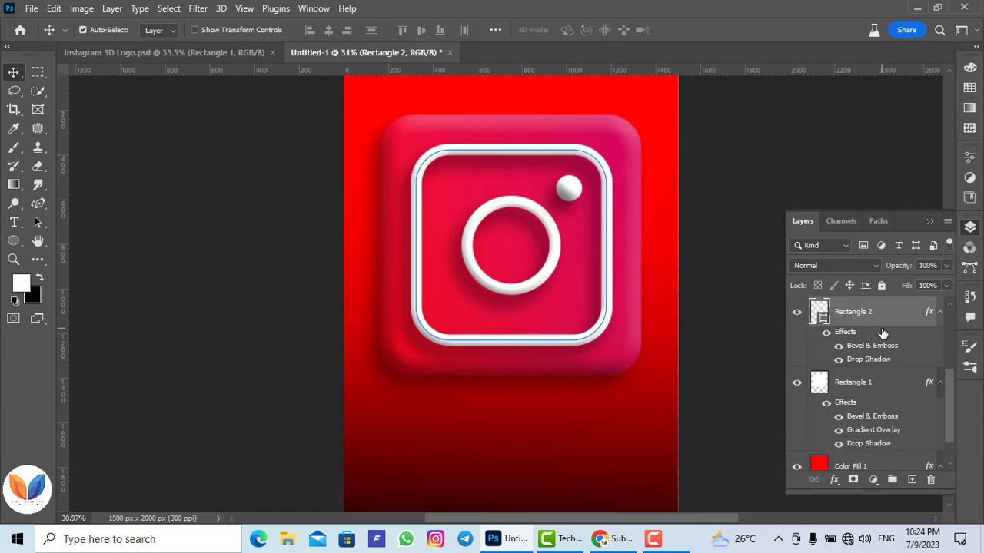
scroll(880, 331, up, 2)
scroll(882, 334, down, 2)
scroll(883, 333, up, 2)
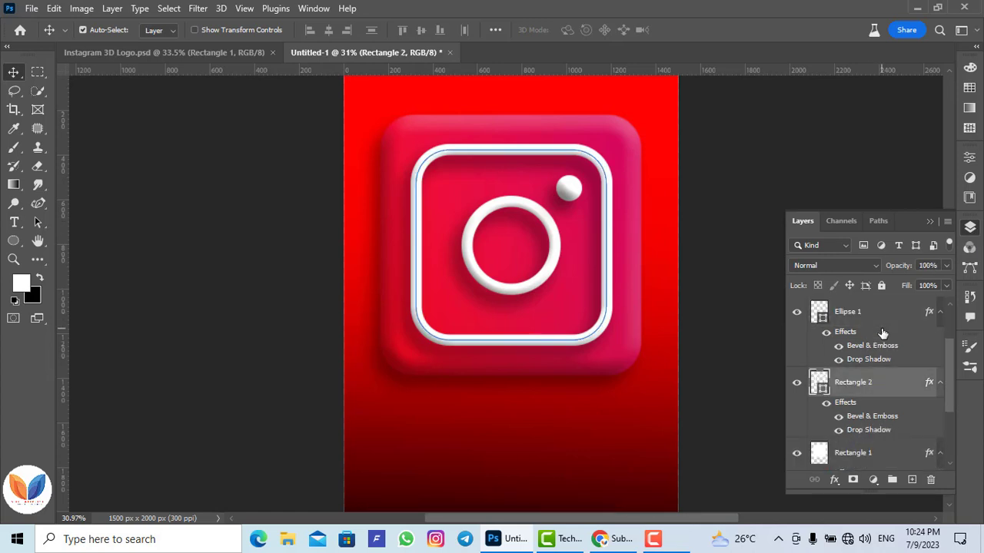
scroll(876, 348, down, 2)
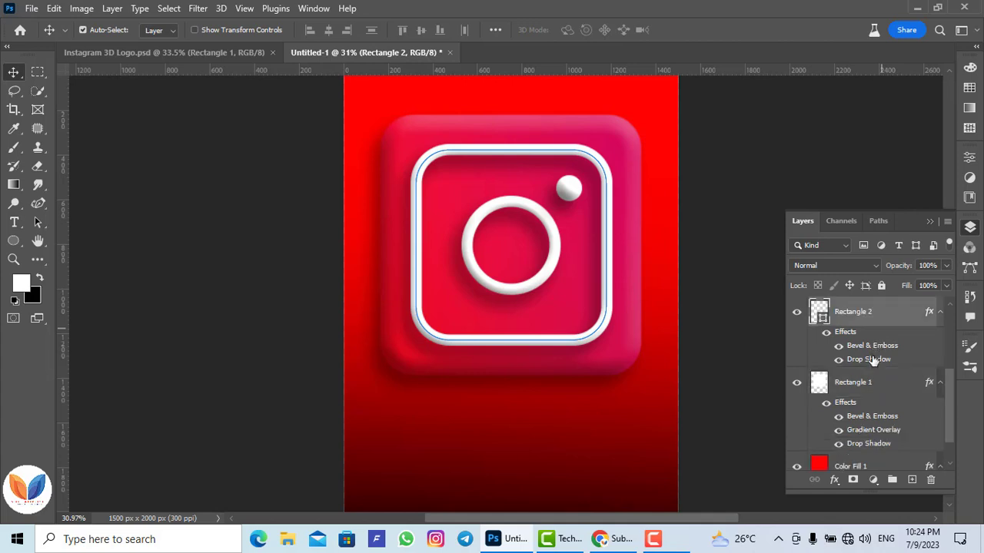
scroll(873, 362, up, 2)
scroll(861, 320, up, 2)
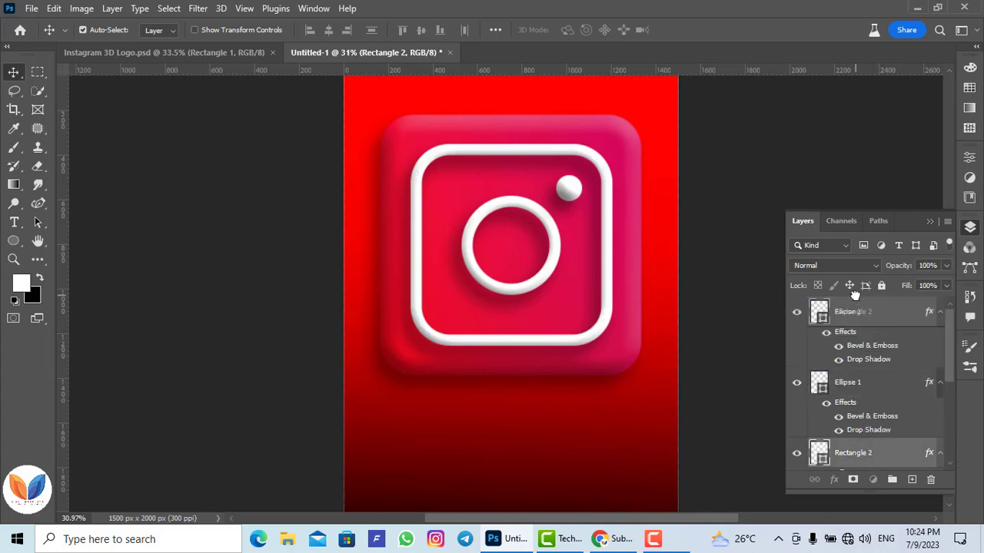
scroll(872, 307, down, 2)
scroll(846, 369, up, 1)
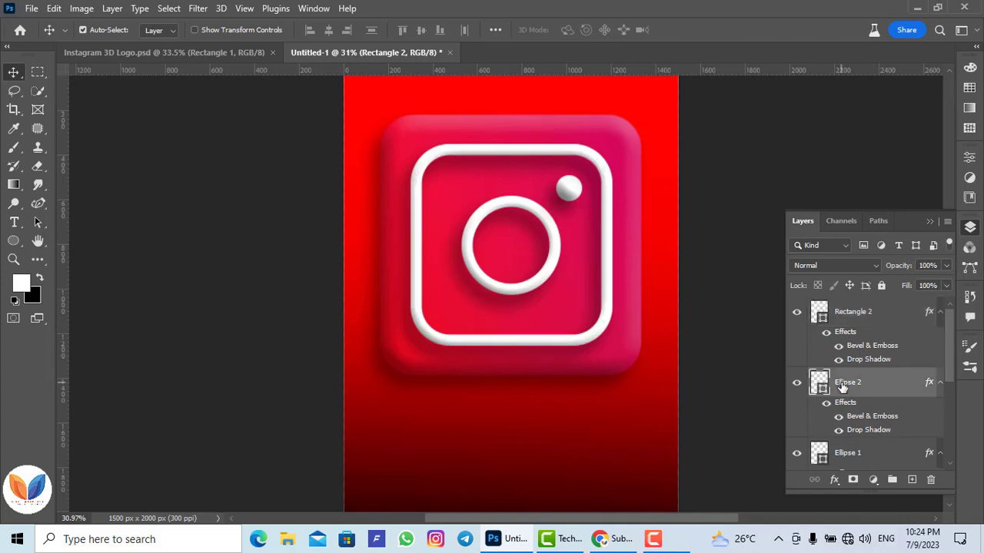
Step: Move the Ellipse 1 lens ring above Ellipse 2 in the stack, then deselect
click(846, 384)
scroll(850, 416, up, 1)
scroll(850, 430, up, 1)
drag(843, 457, 848, 363)
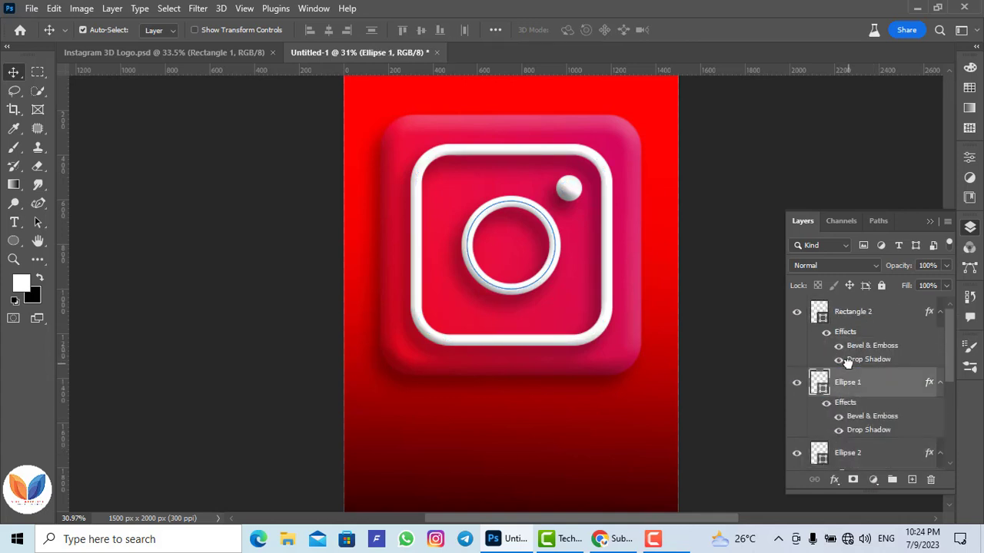
click(818, 160)
Step: Scale the Ellipse 2 white dot down to about 68.56% with Free Transform
click(569, 188)
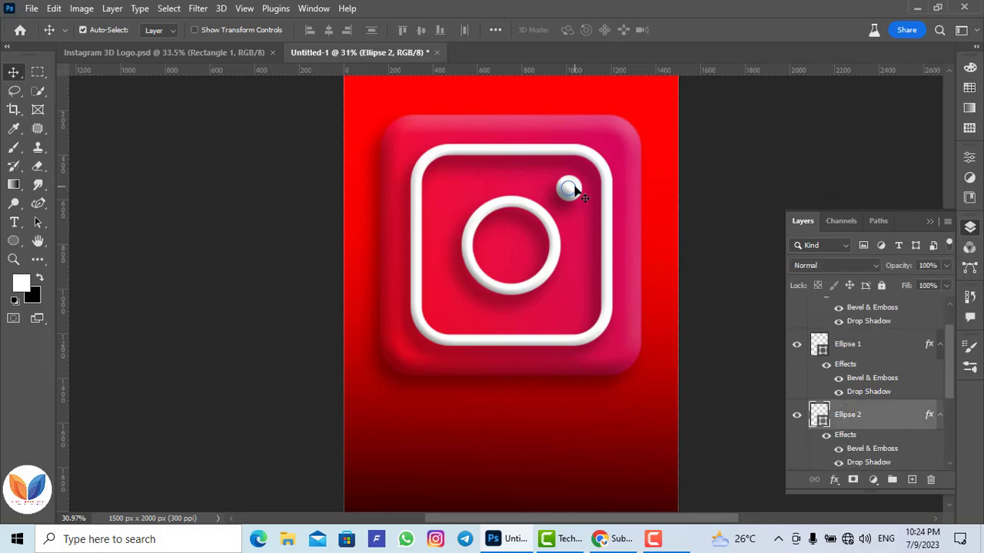
key(ctrl+t)
scroll(561, 184, up, 2)
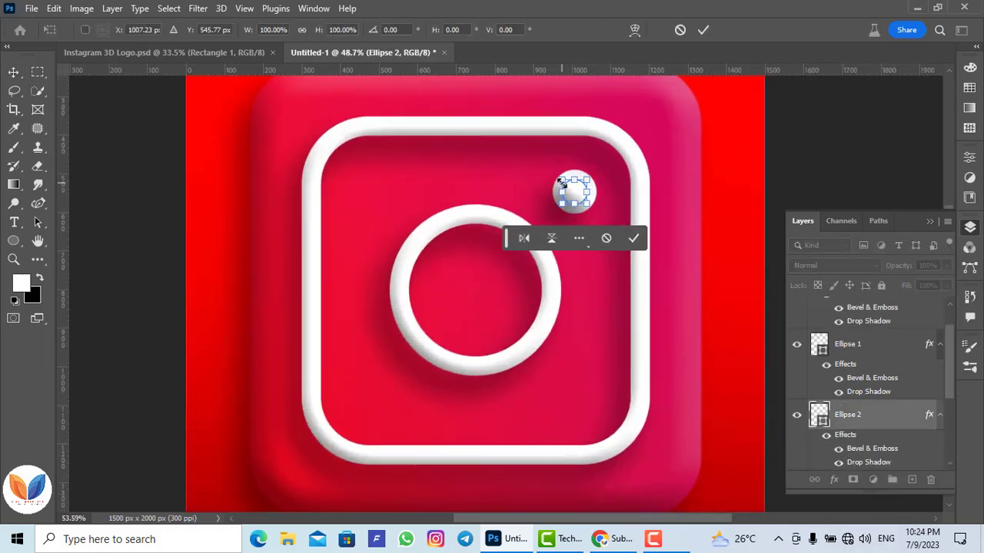
scroll(569, 182, up, 1)
scroll(584, 181, up, 1)
scroll(599, 178, up, 2)
scroll(599, 178, up, 3)
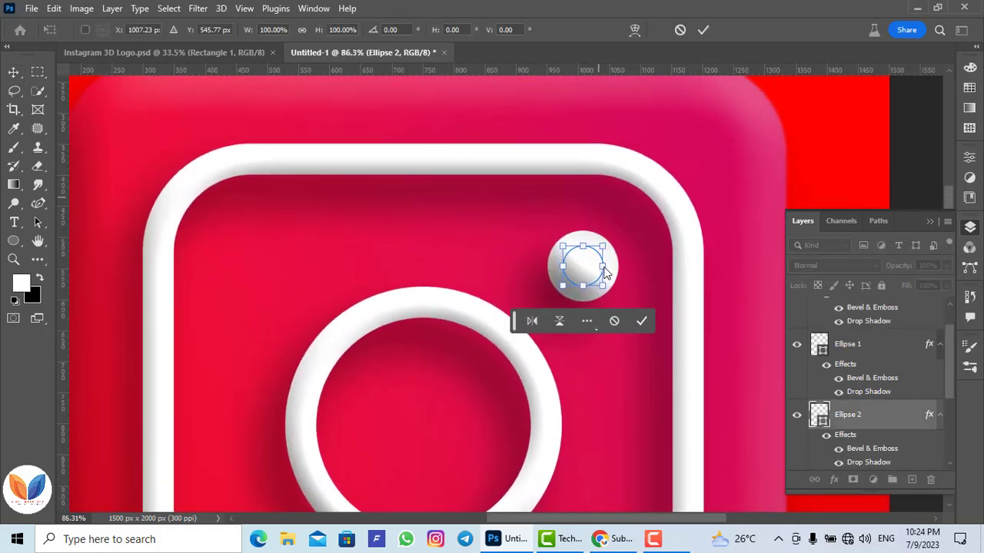
drag(603, 248, 587, 255)
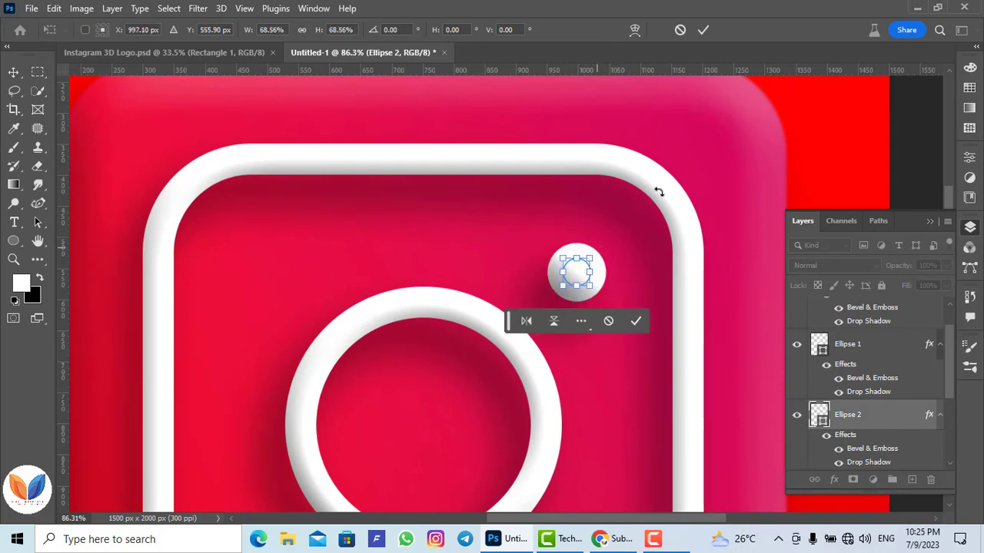
click(704, 30)
Step: Nudge the dot up and right into the ring's top-right corner
drag(577, 272, 596, 259)
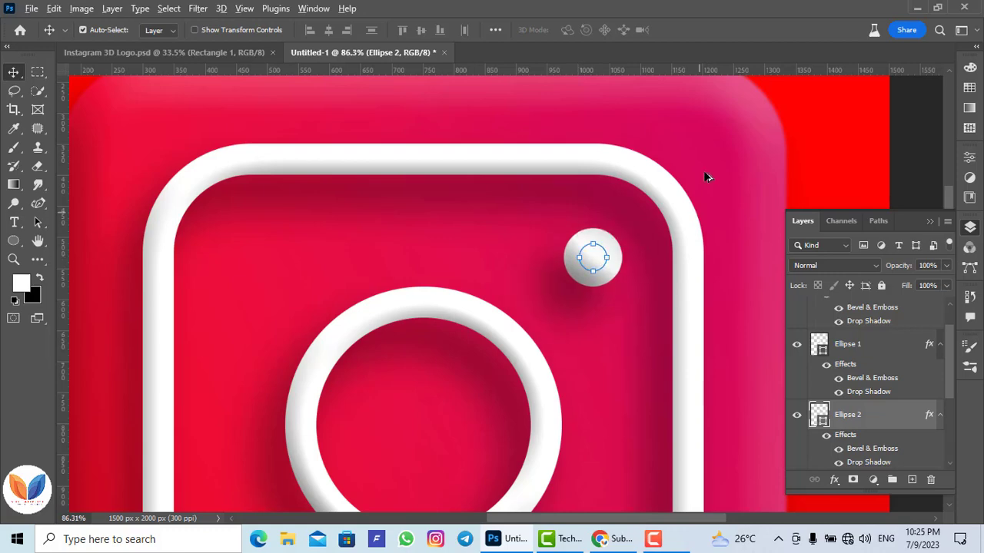
scroll(692, 176, down, 1)
scroll(692, 176, down, 3)
scroll(731, 180, down, 1)
scroll(731, 180, down, 2)
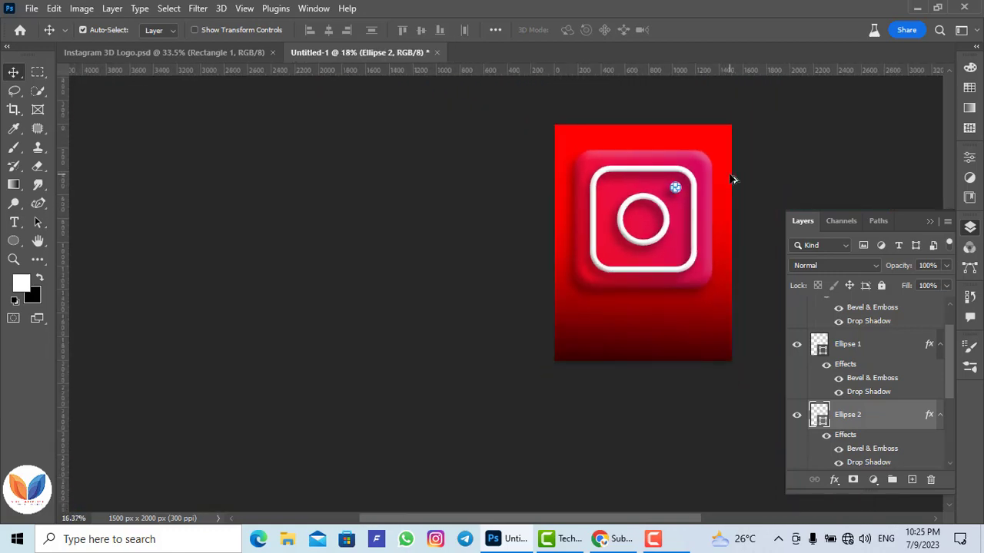
scroll(734, 178, up, 1)
scroll(734, 178, up, 2)
scroll(689, 180, up, 1)
scroll(694, 153, down, 1)
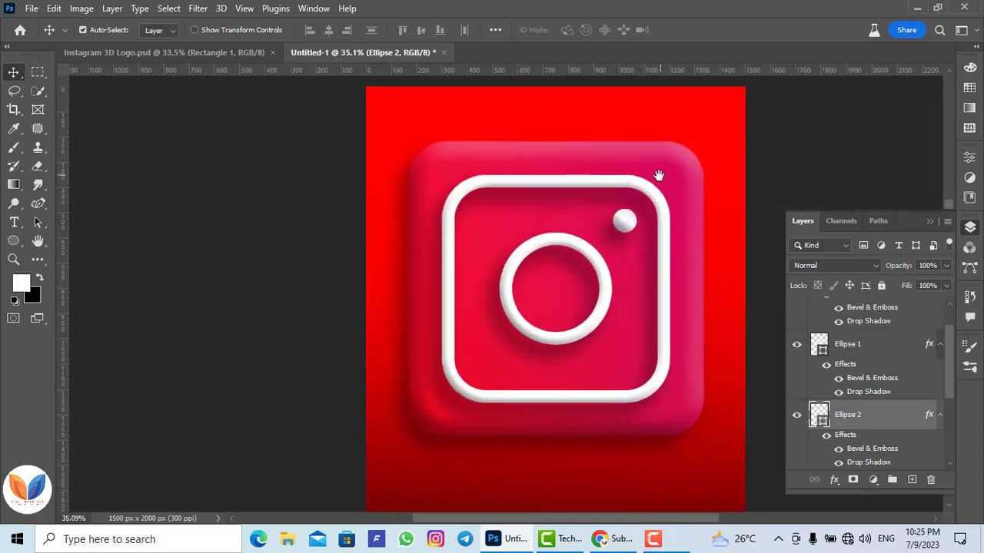
Step: Move the Ellipse 1 lens ring above Rectangle 2 in the layer stack
click(809, 166)
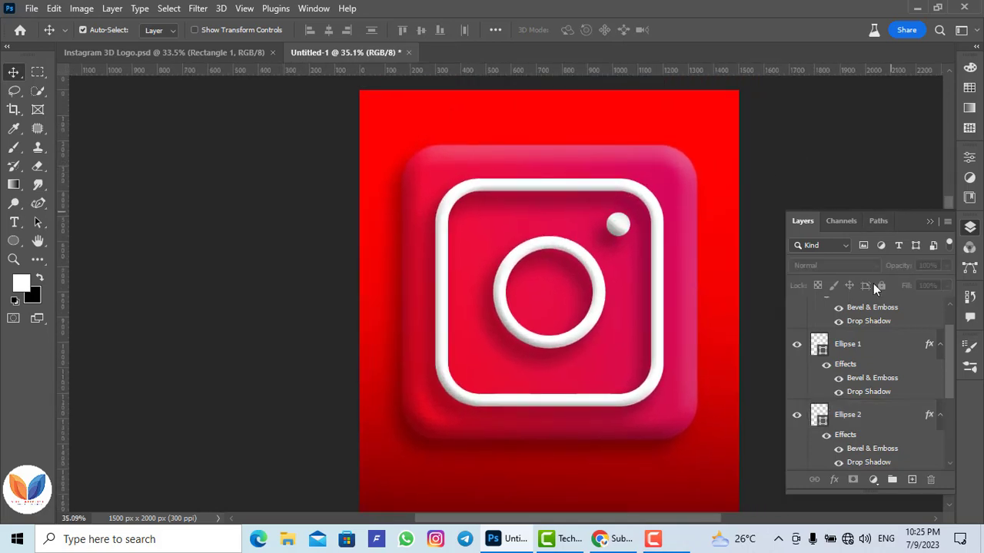
click(859, 350)
click(796, 345)
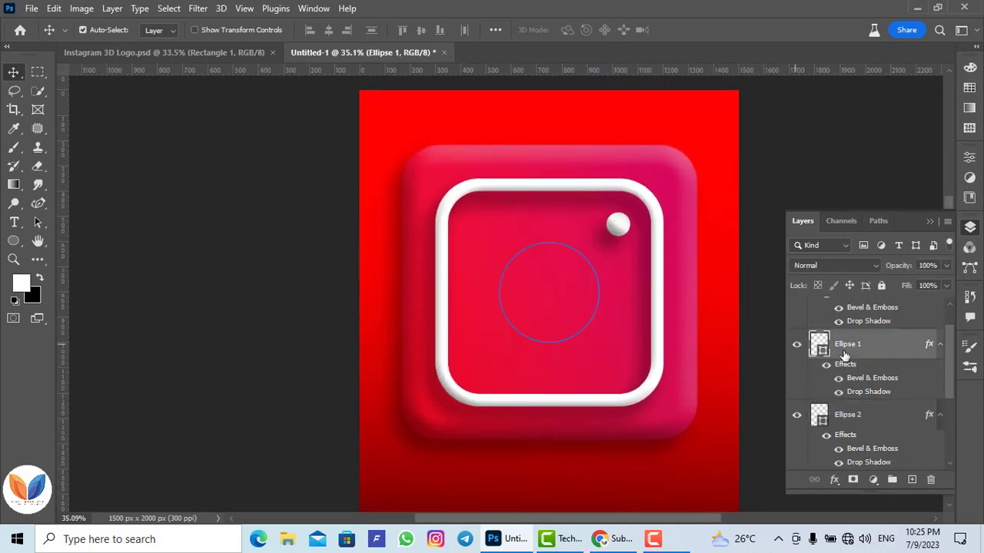
scroll(861, 353, up, 1)
drag(861, 382, 855, 305)
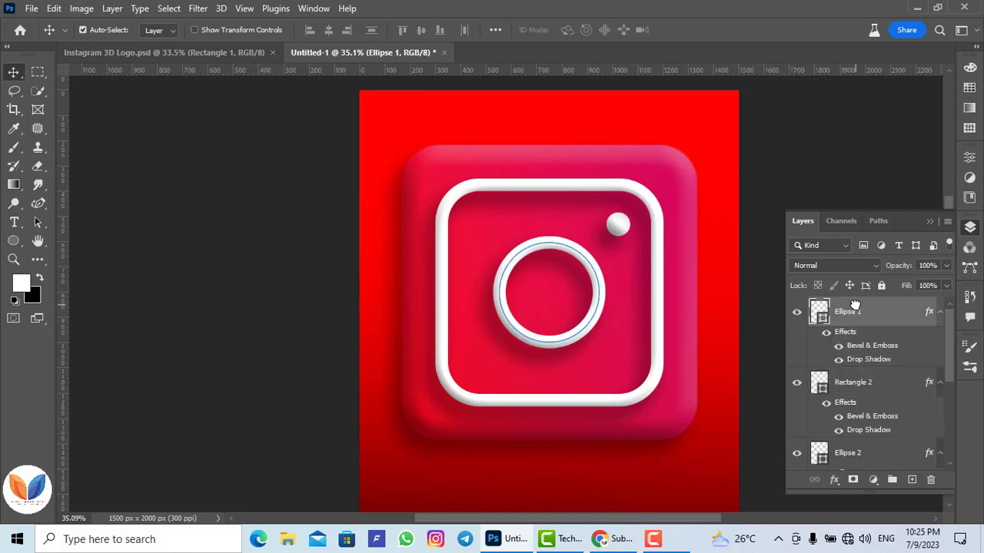
click(875, 174)
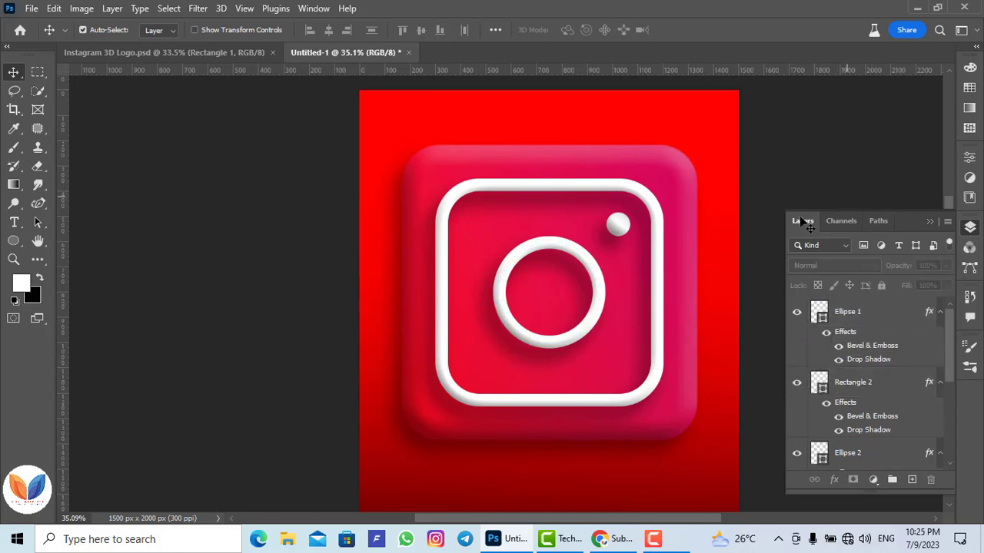
Step: Collapse the Layers panel and adjust the canvas view
click(929, 221)
scroll(764, 336, up, 1)
scroll(668, 278, right, 1)
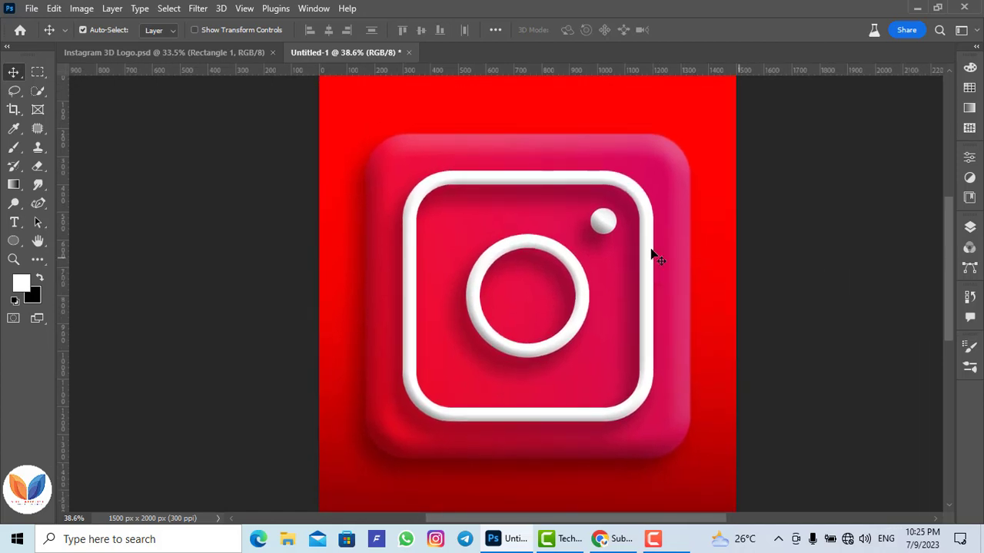
Step: Show the Instagram 3D Logo.psd reference centred in view with no layer selected
click(216, 54)
scroll(516, 164, up, 2)
scroll(516, 164, up, 2)
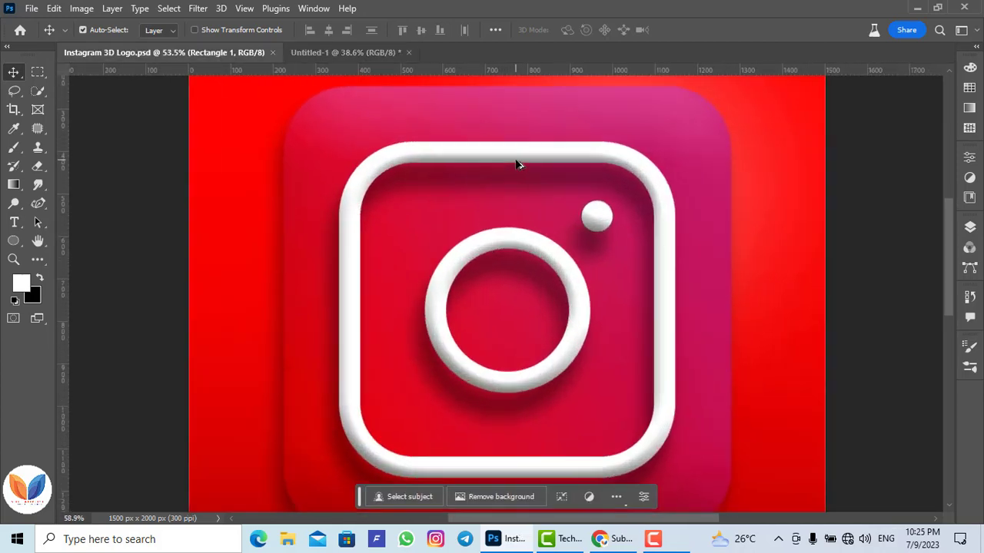
scroll(517, 164, down, 1)
drag(528, 223, 539, 229)
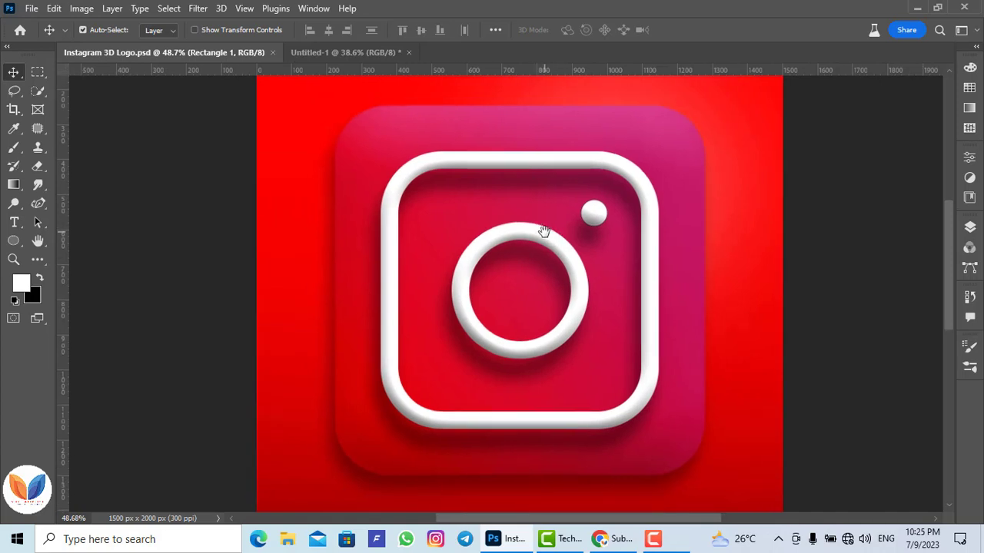
click(885, 218)
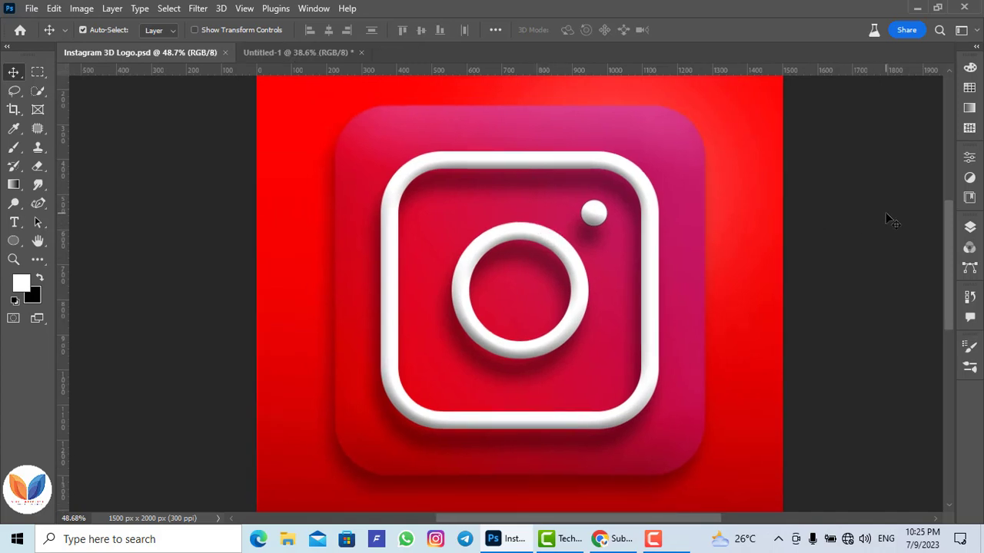